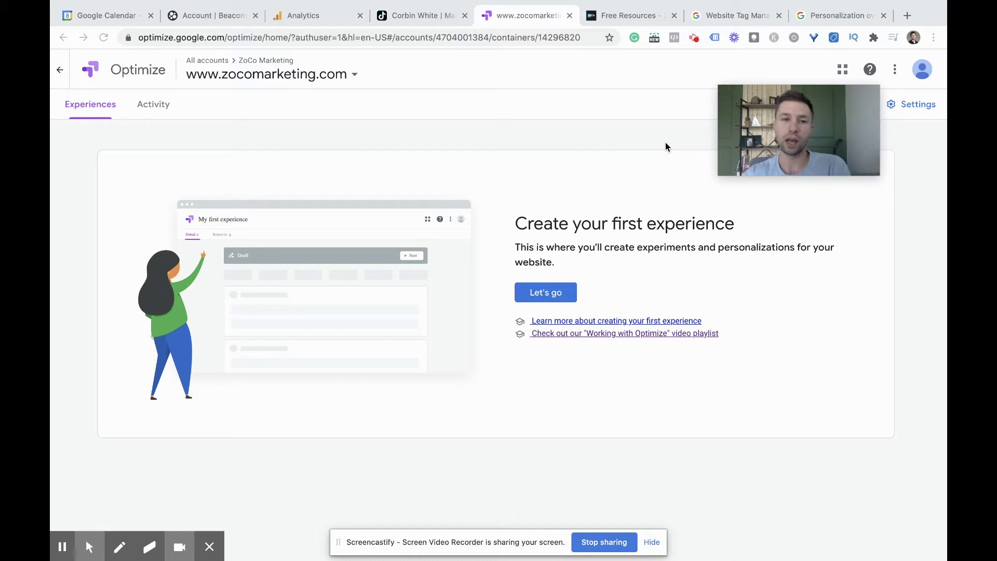
Start creating the first experience and choose Personalization as its type.
left_click_drag(768, 114, 676, 83)
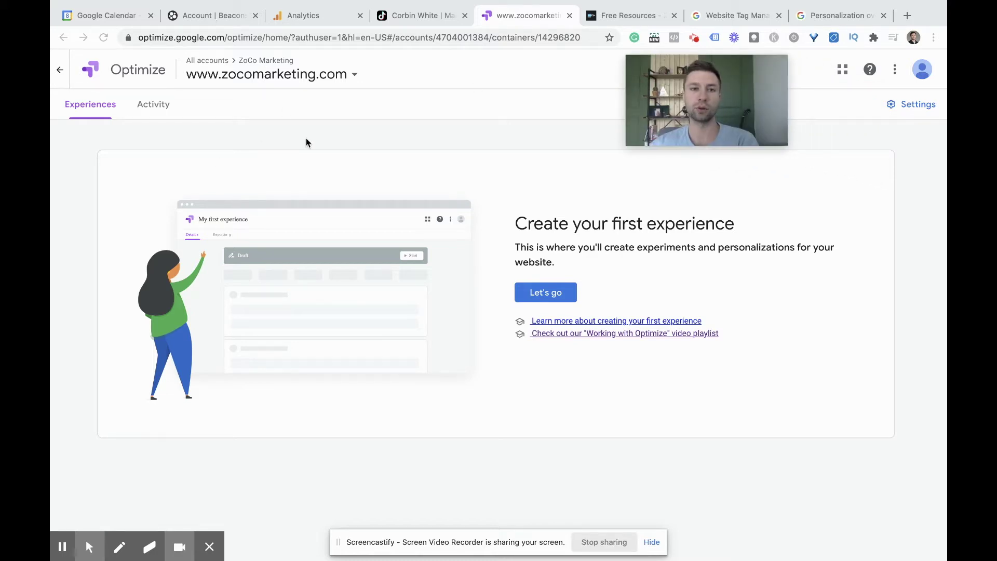
left_click(553, 296)
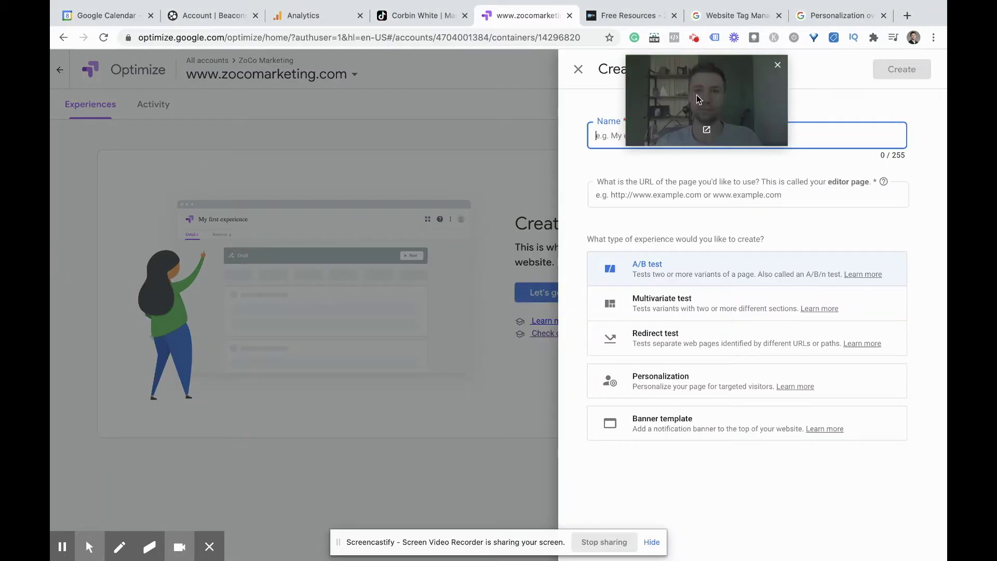
left_click_drag(697, 95, 435, 93)
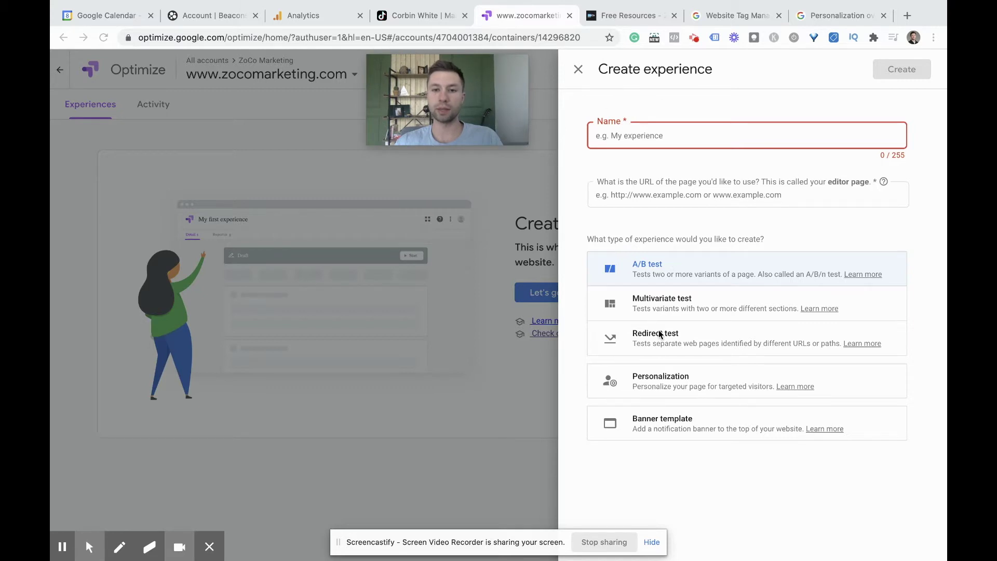
left_click(643, 378)
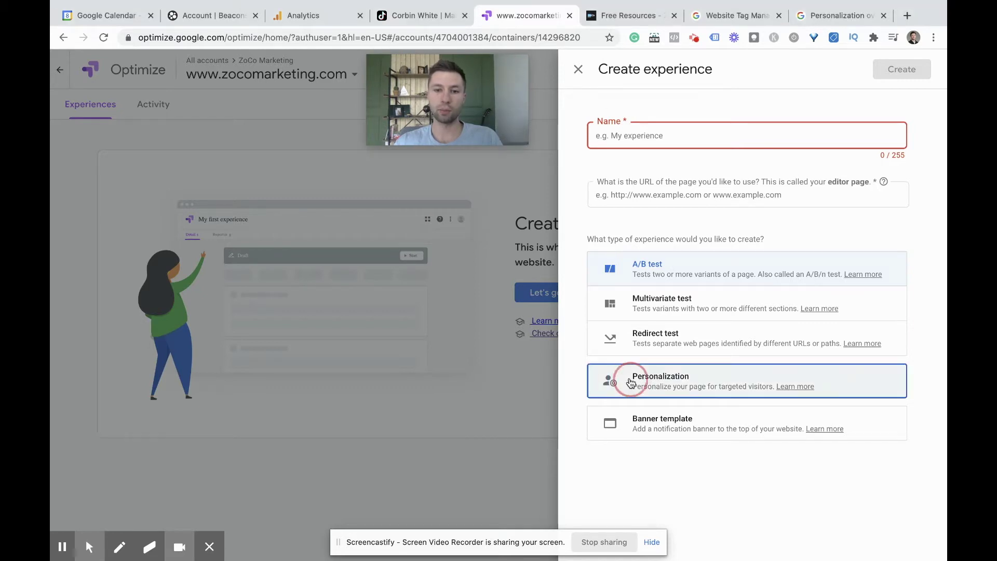
Name the new experience "TikTok Link In Bio".
left_click(596, 136)
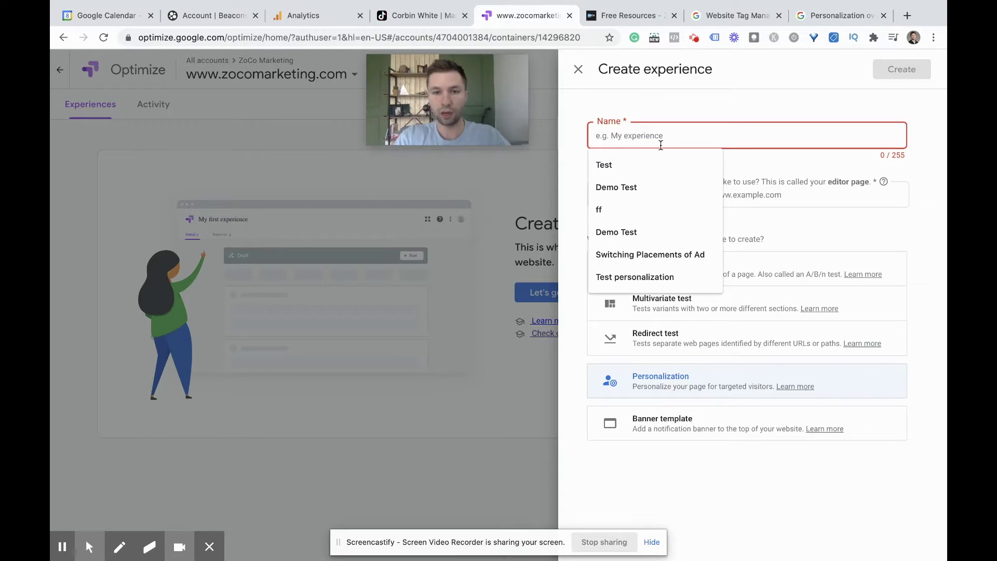
type("Ti")
key("BackSpace")
key("BackSpace")
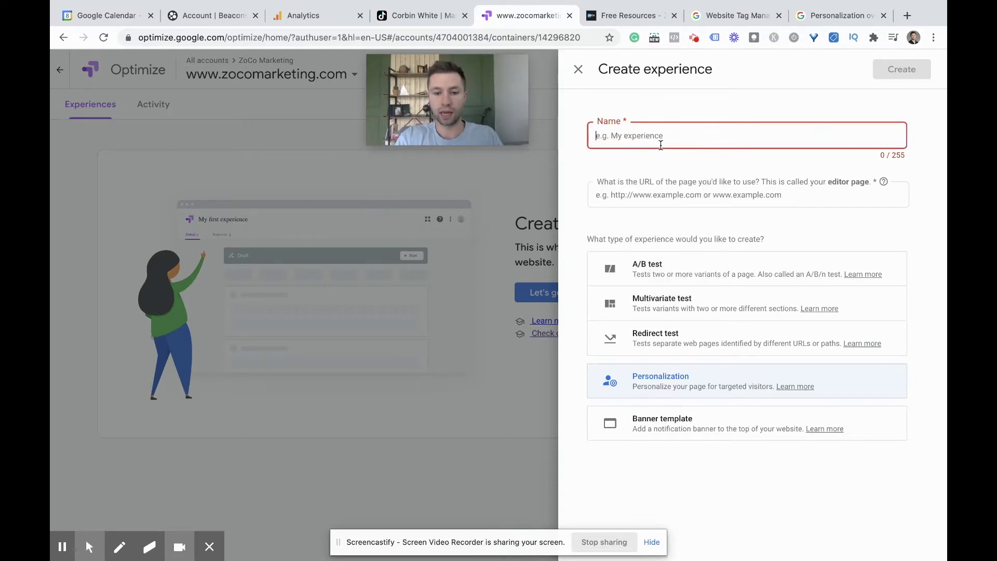
type("TikT")
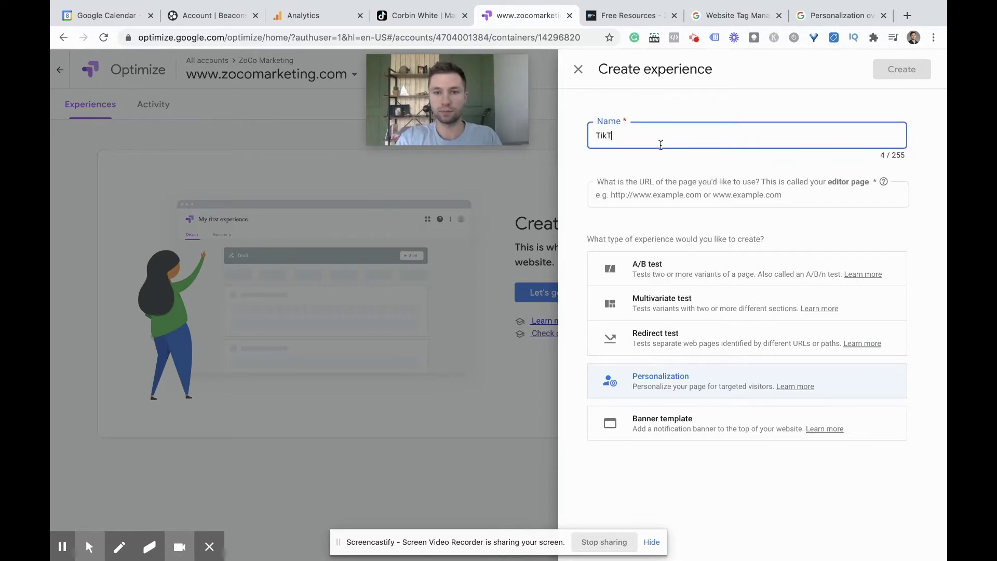
type("ok Link IN")
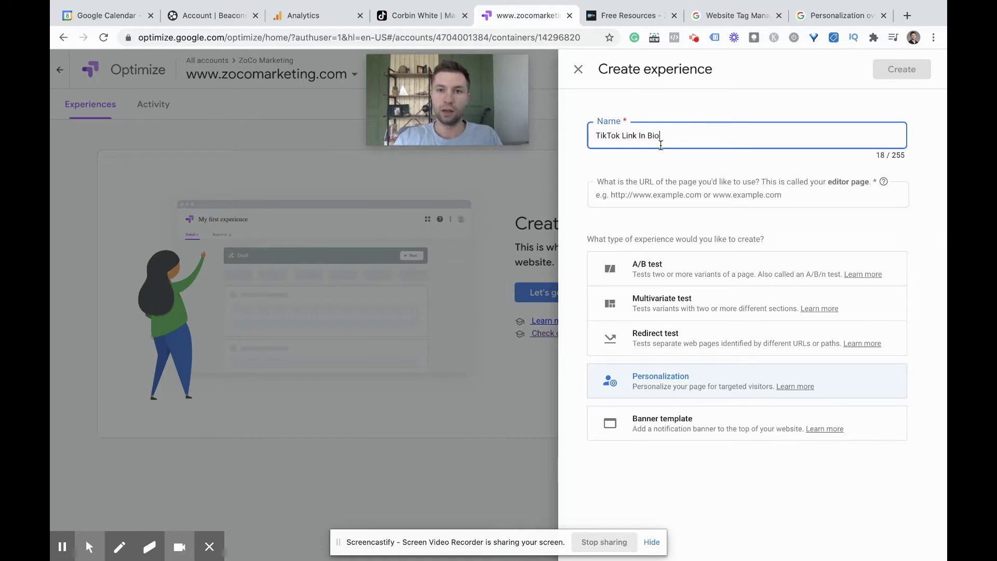
left_click(643, 194)
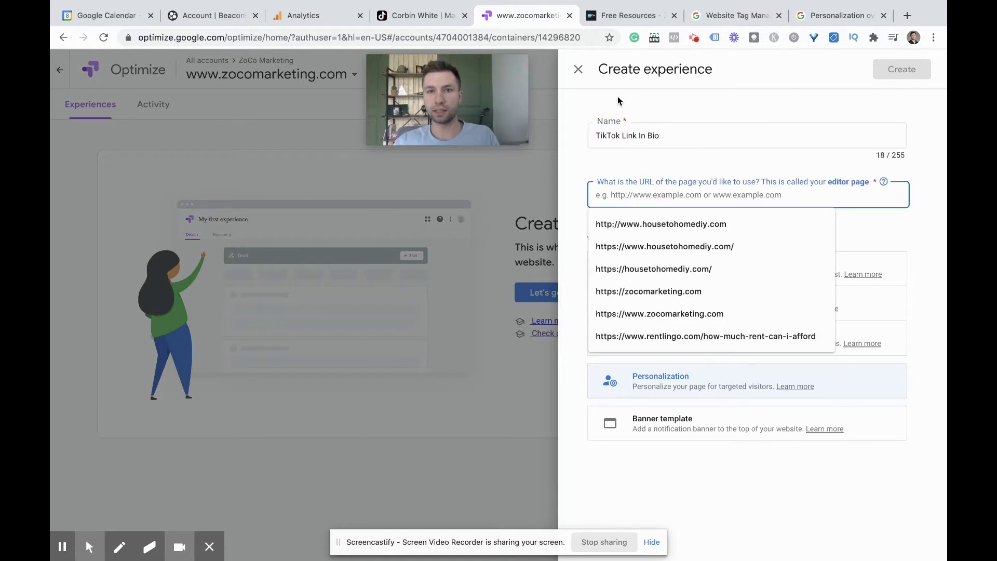
left_click(630, 15)
left_click(340, 36)
key("ctrl+c")
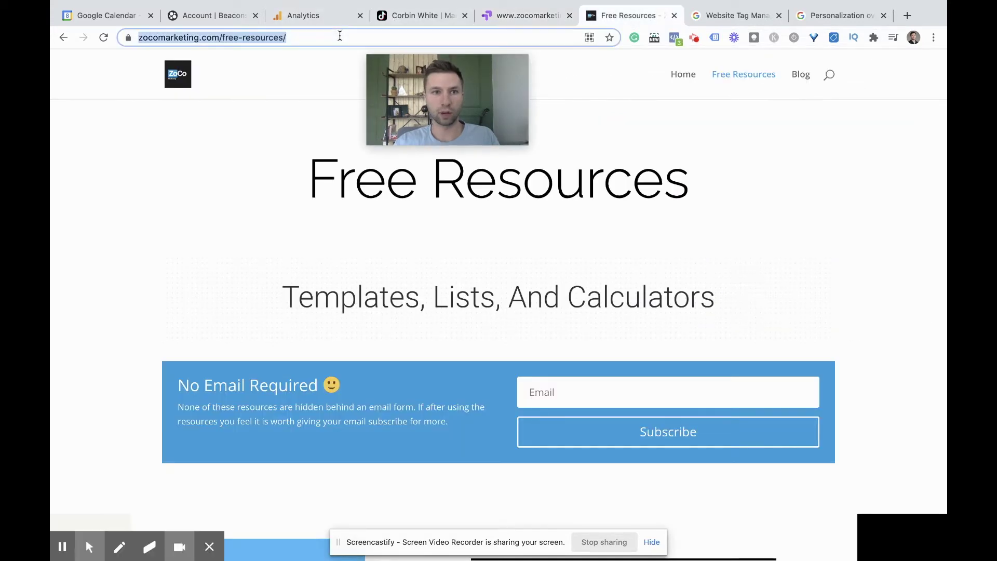
left_click(517, 17)
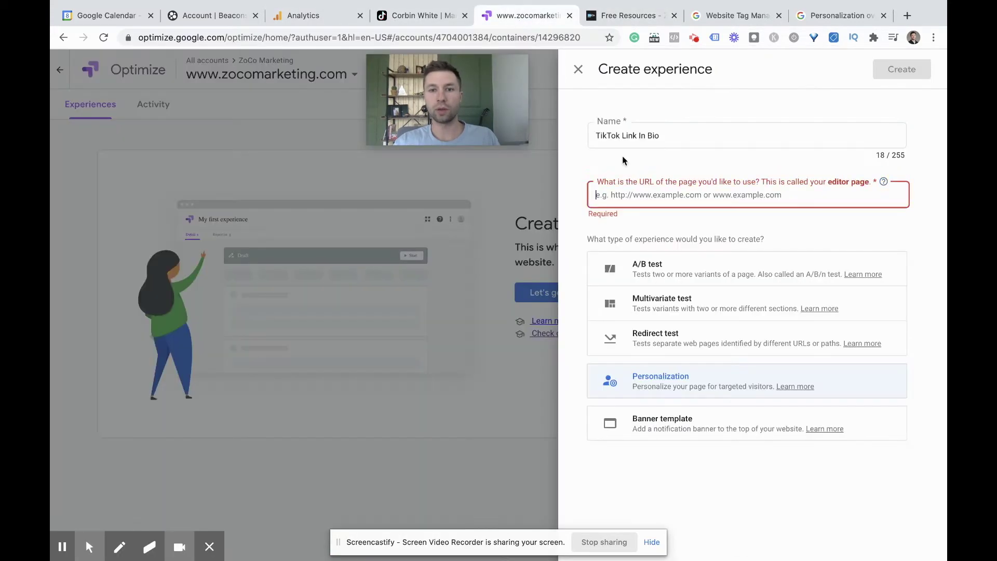
left_click(643, 198)
key("ctrl+v")
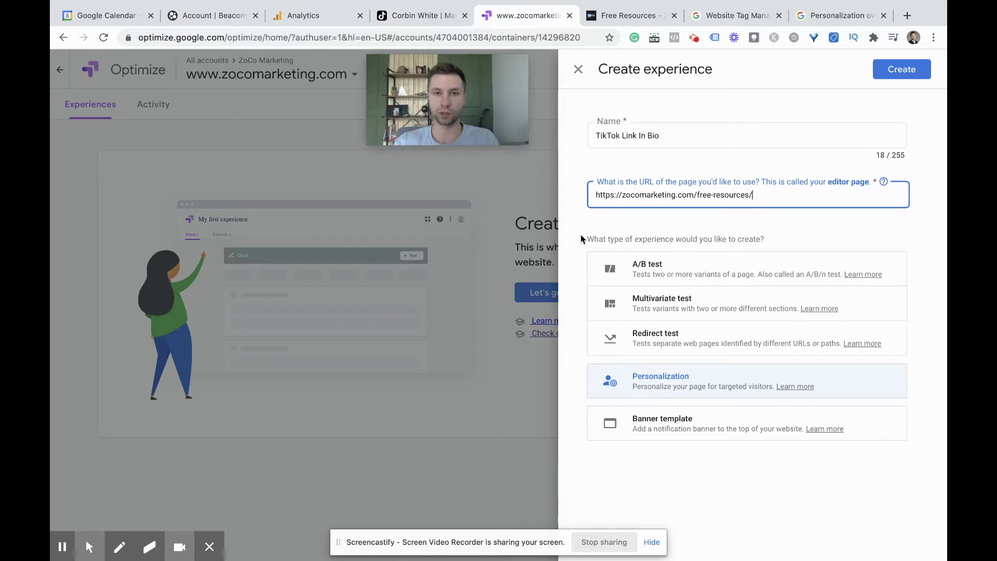
Switch to the zocomarketing TikTok profile, open its bio link and follow the Free Resources link on the Beacons page.
left_click(407, 15)
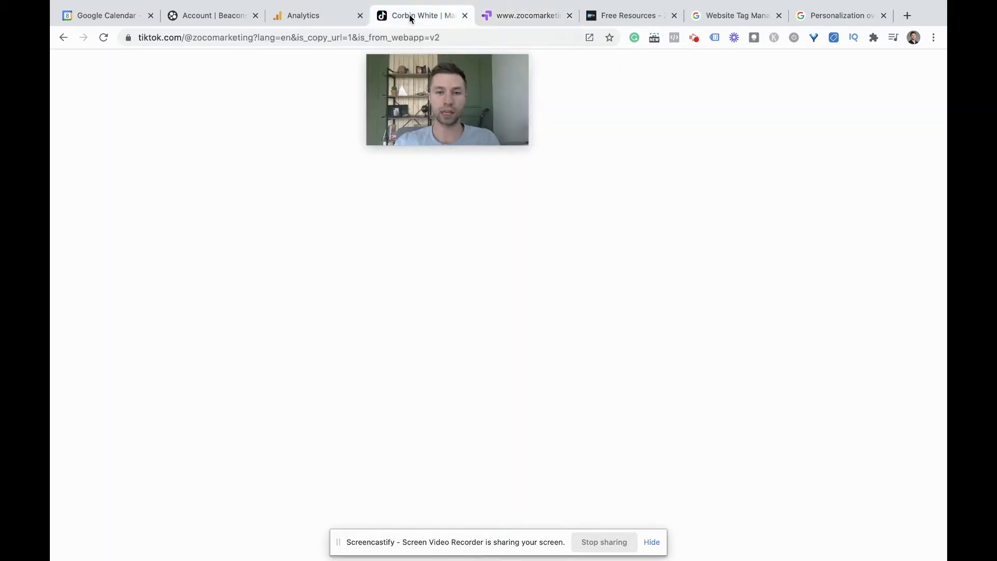
left_click_drag(475, 85, 301, 114)
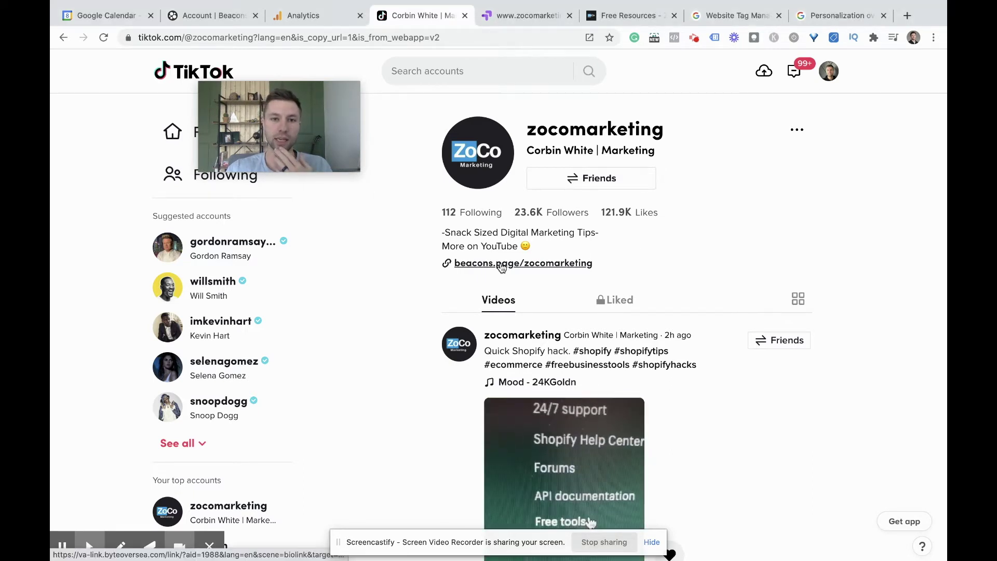
left_click(472, 267)
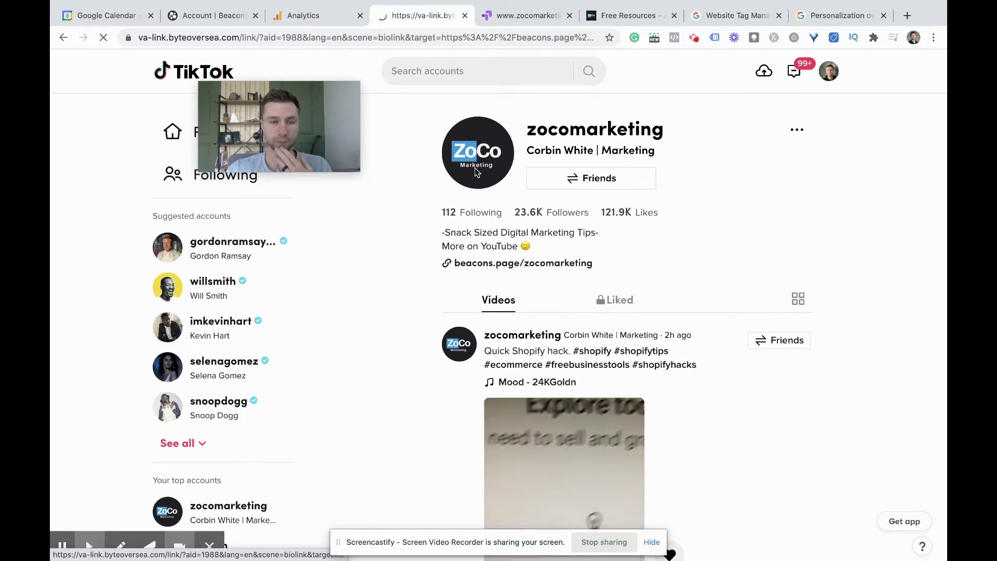
left_click(476, 352)
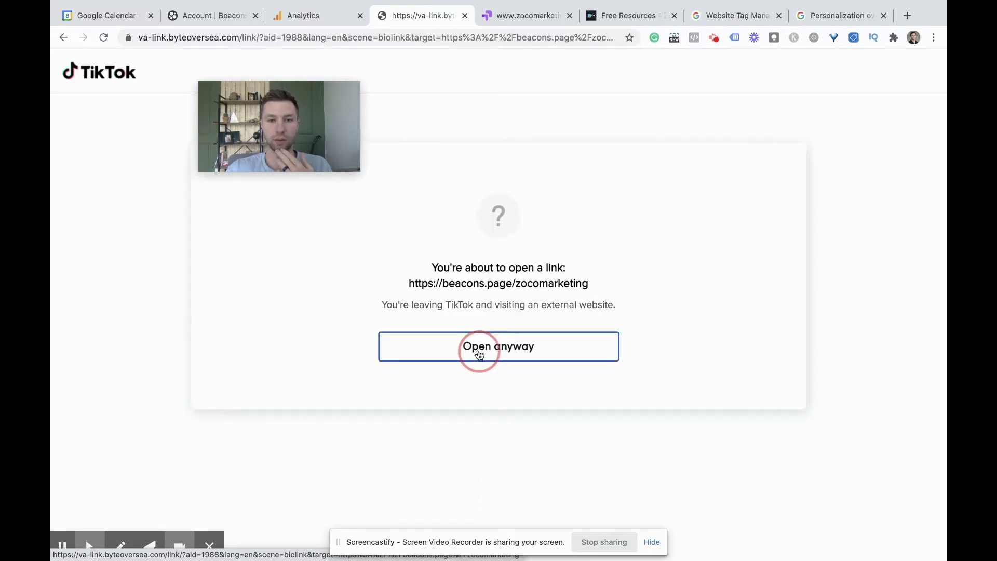
left_click_drag(303, 129, 286, 119)
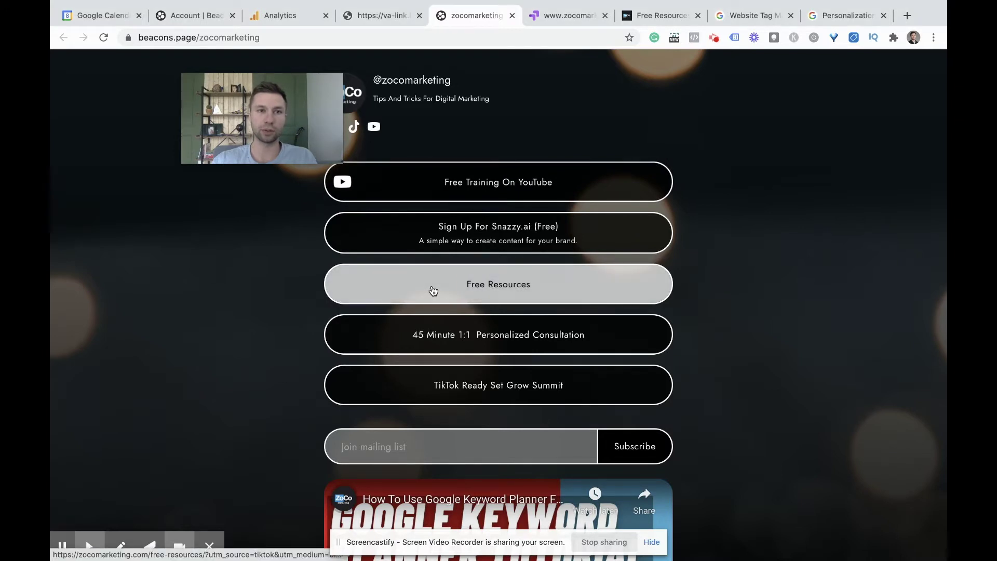
left_click(434, 291)
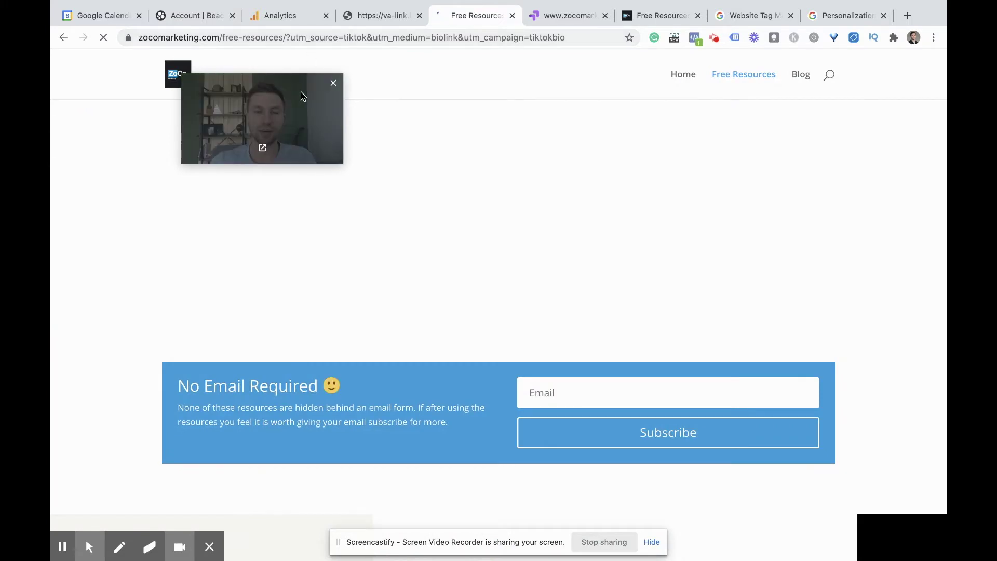
left_click_drag(303, 96, 168, 118)
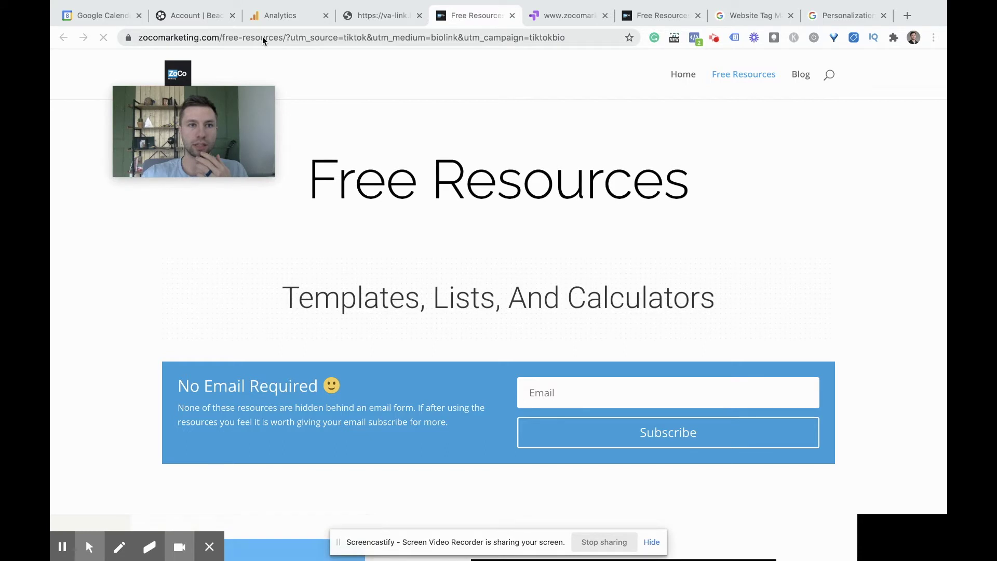
Examine the UTM source, medium and campaign parameters in the address of the Free Resources page reached from TikTok.
left_click(291, 38)
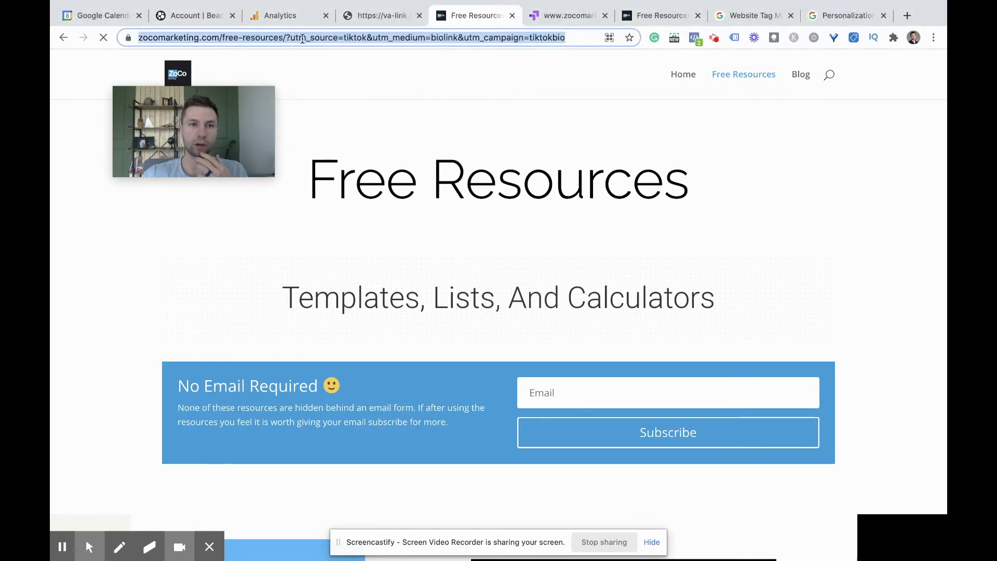
left_click_drag(303, 39, 346, 40)
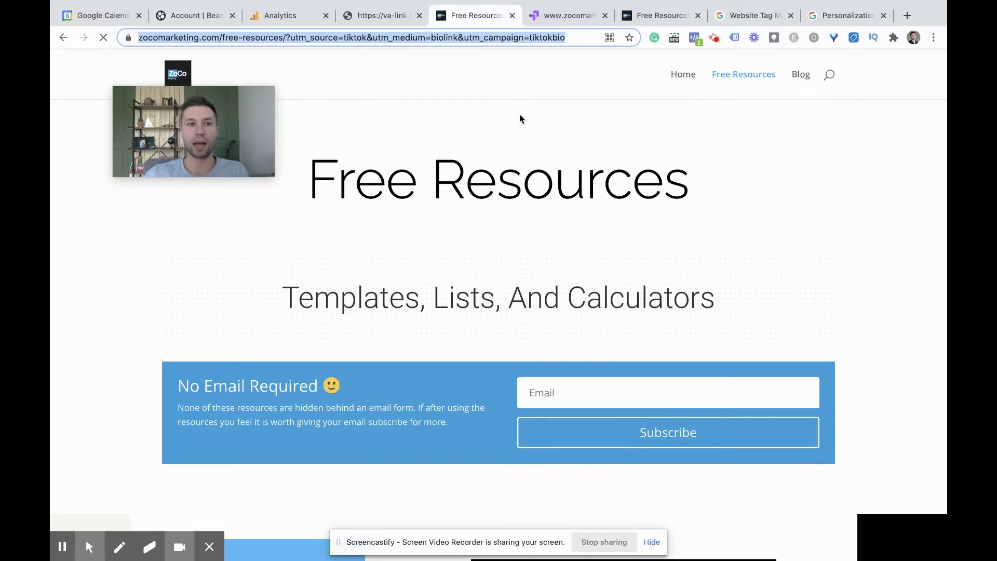
left_click(289, 40)
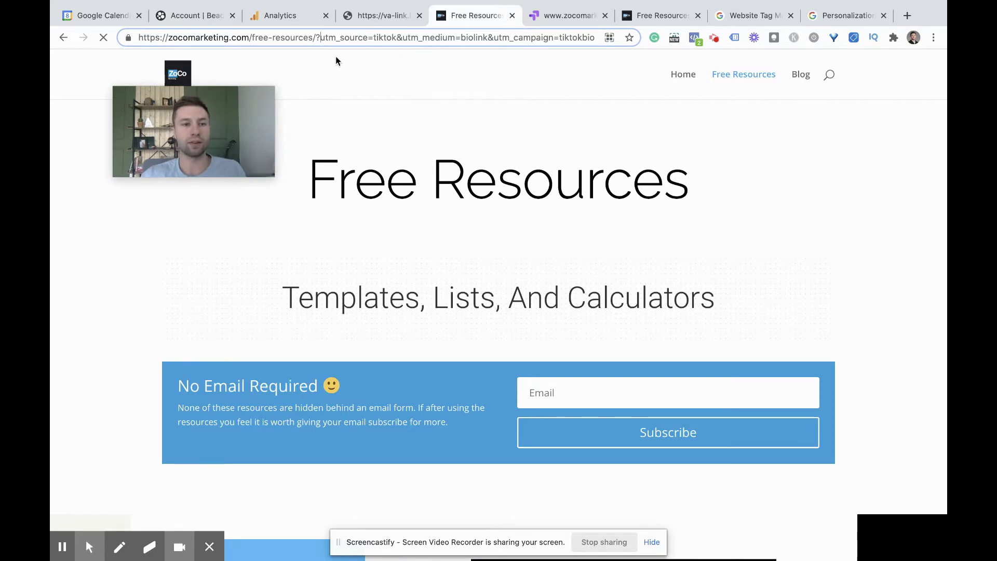
left_click(389, 16)
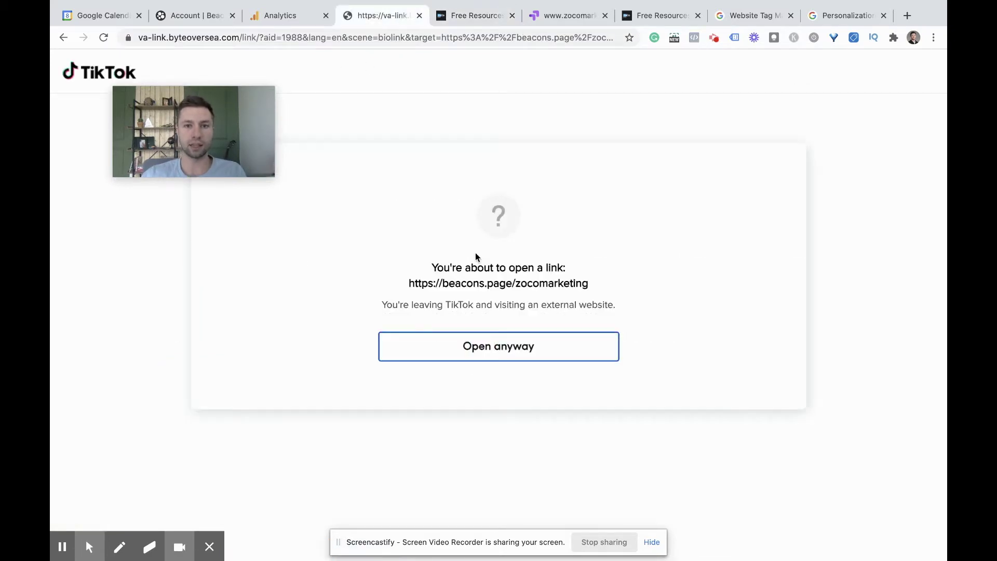
left_click(473, 17)
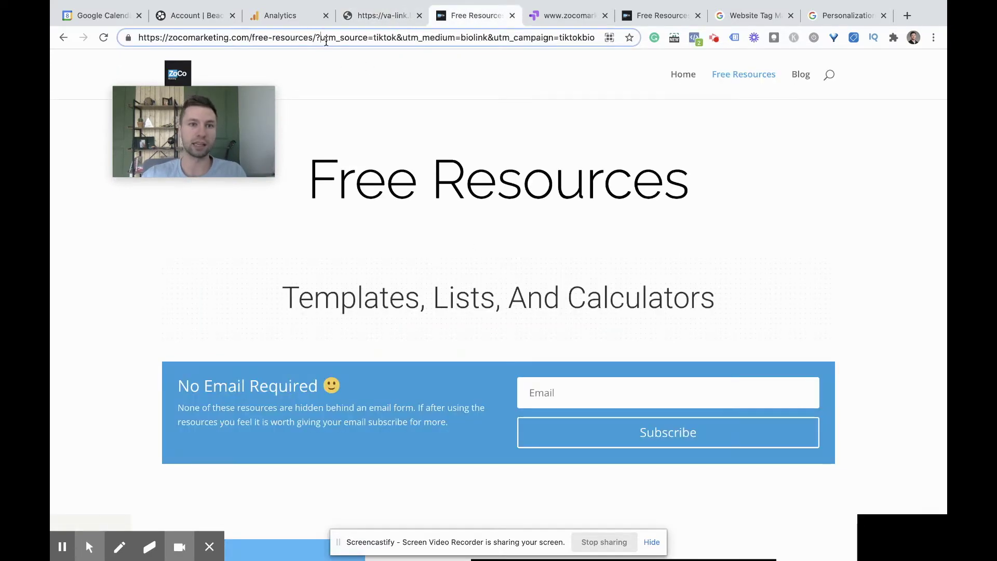
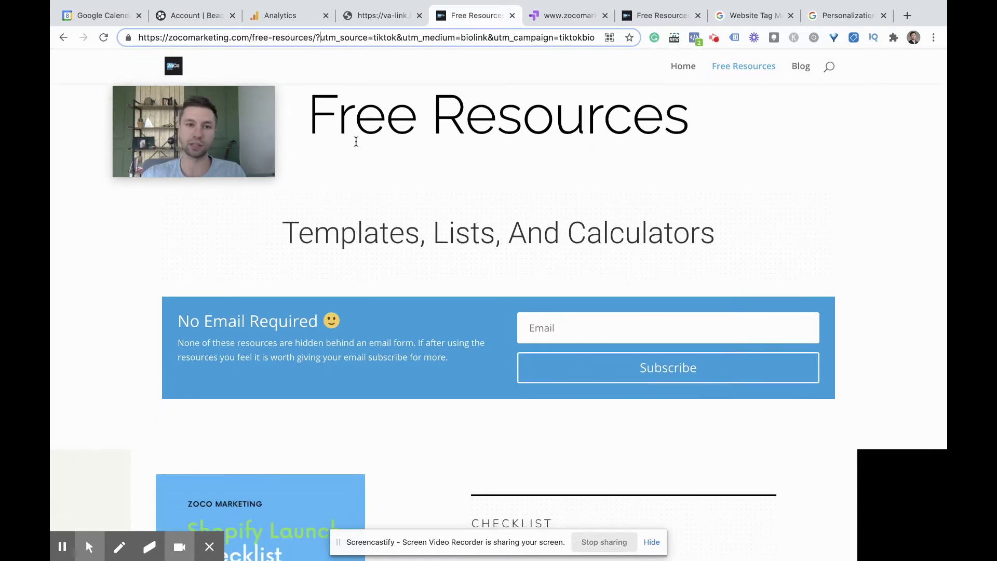
Look through the Free Resources page, from the email sign-up banner to the checklist and template offers.
scroll(426, 272, "down", 3)
scroll(458, 289, "down", 5)
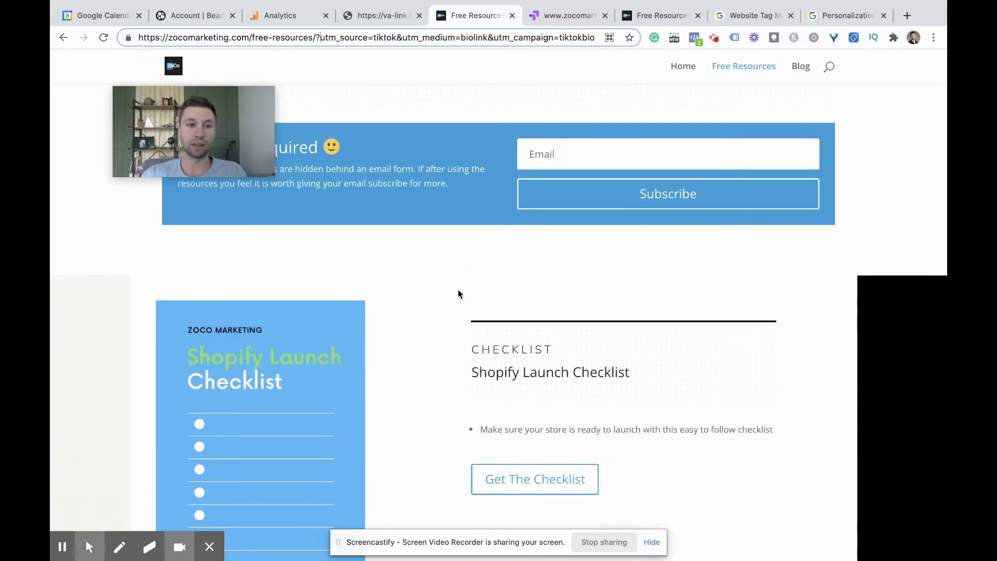
scroll(189, 294, "up", 8)
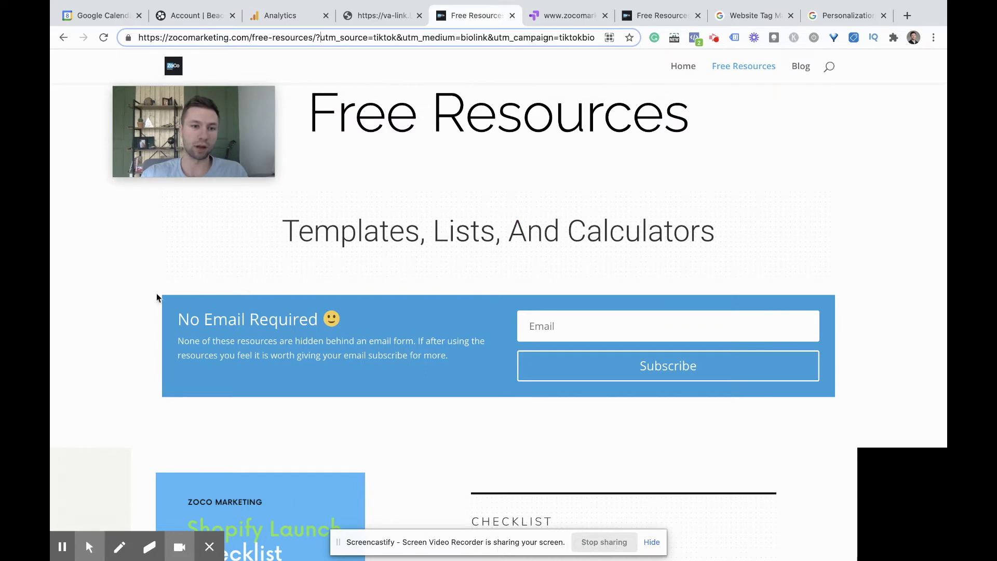
scroll(452, 321, "down", 5)
scroll(452, 324, "up", 1)
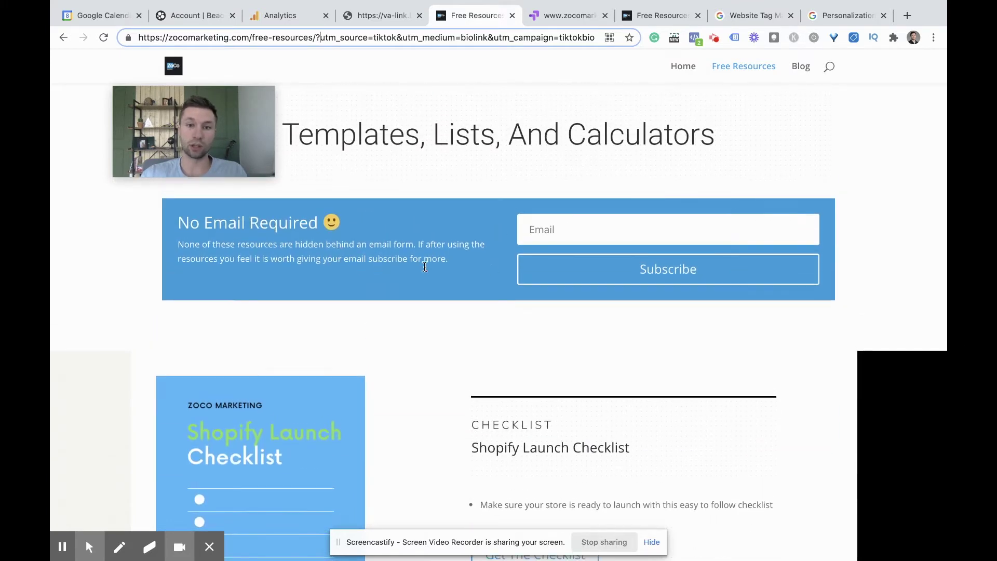
scroll(354, 251, "down", 10)
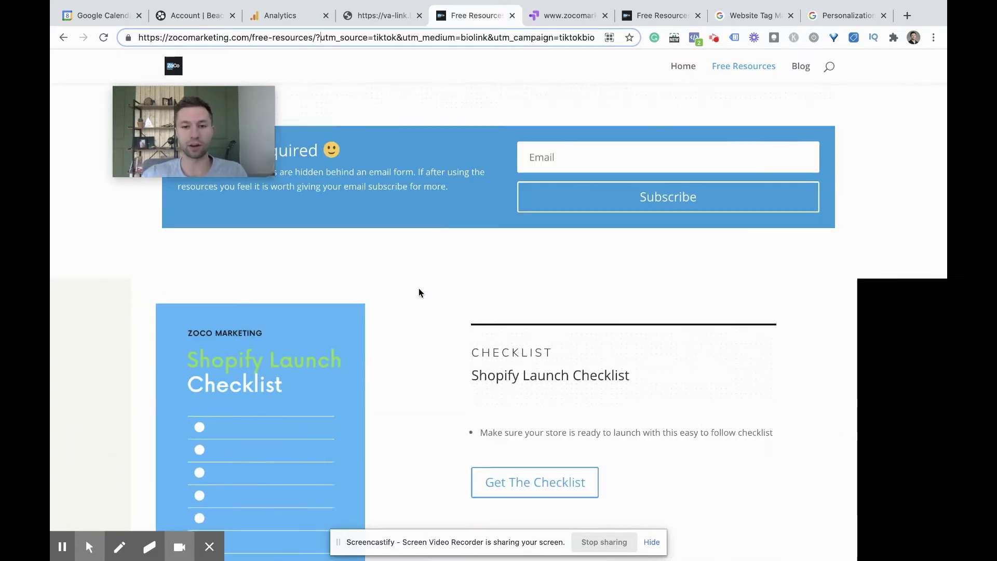
scroll(350, 283, "down", 20)
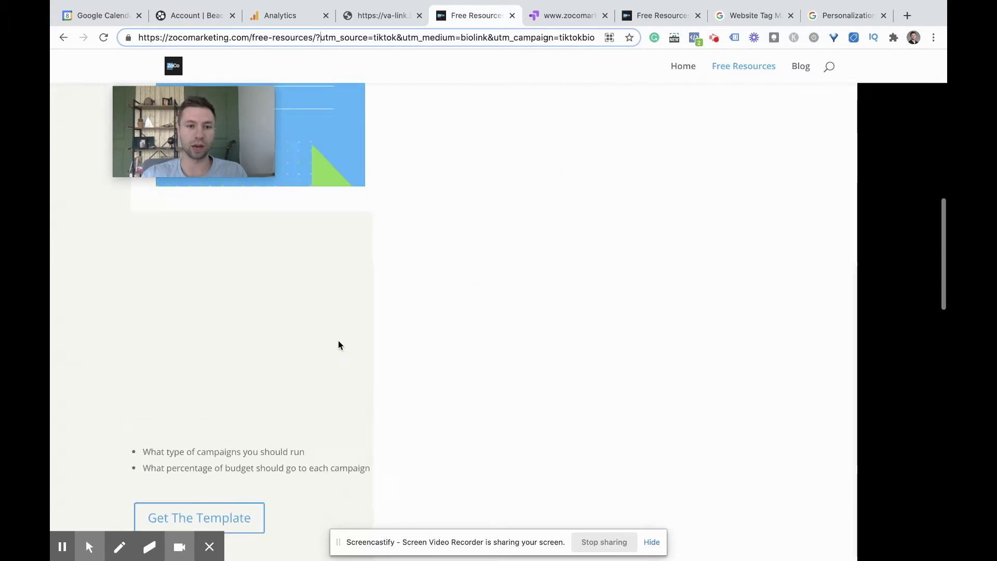
scroll(590, 281, "down", 8)
scroll(591, 280, "up", 20)
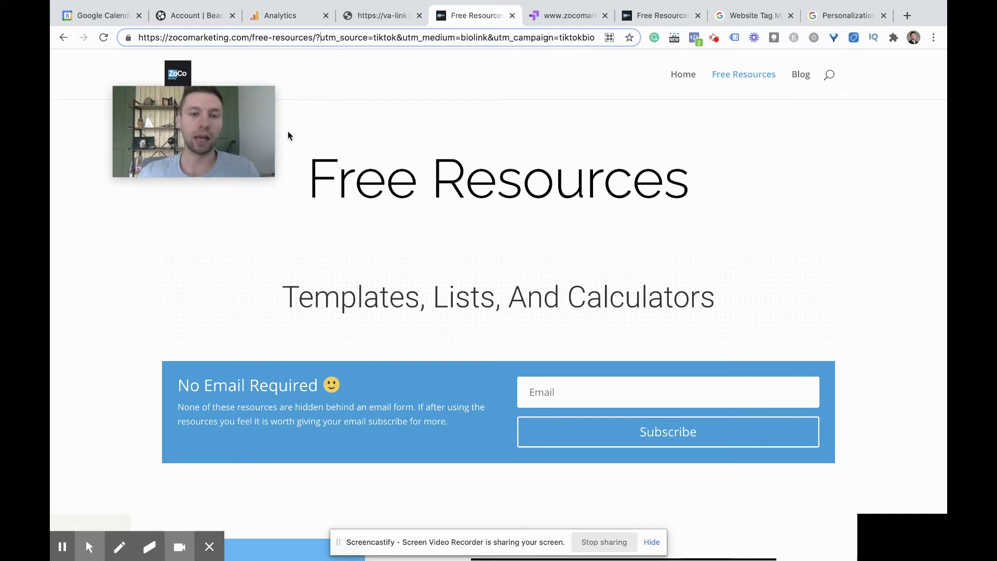
mouse_move(241, 122)
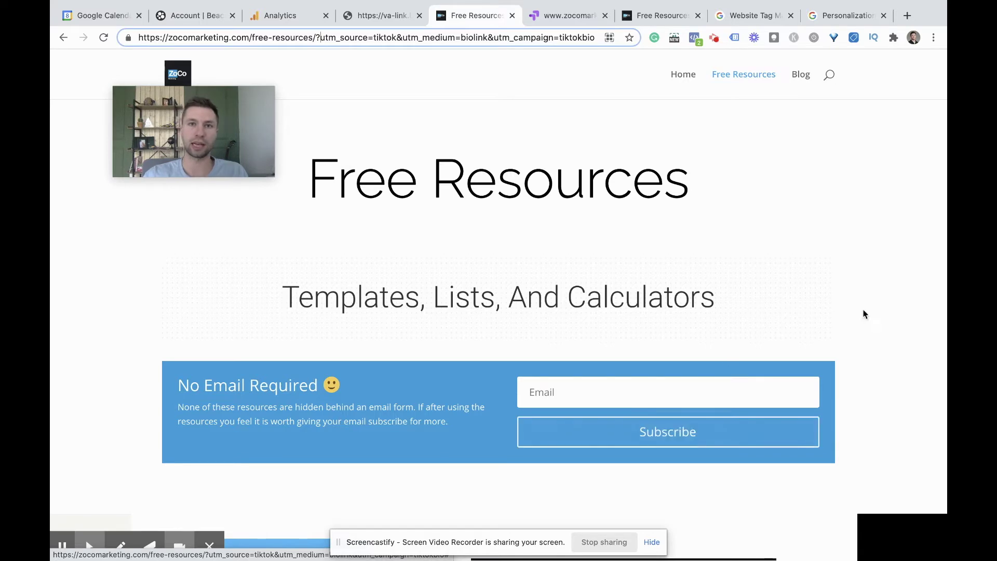
Switch back to Google Optimize, check the editor page URL and create the "TikTok Link In Bio" personalization.
left_click(563, 19)
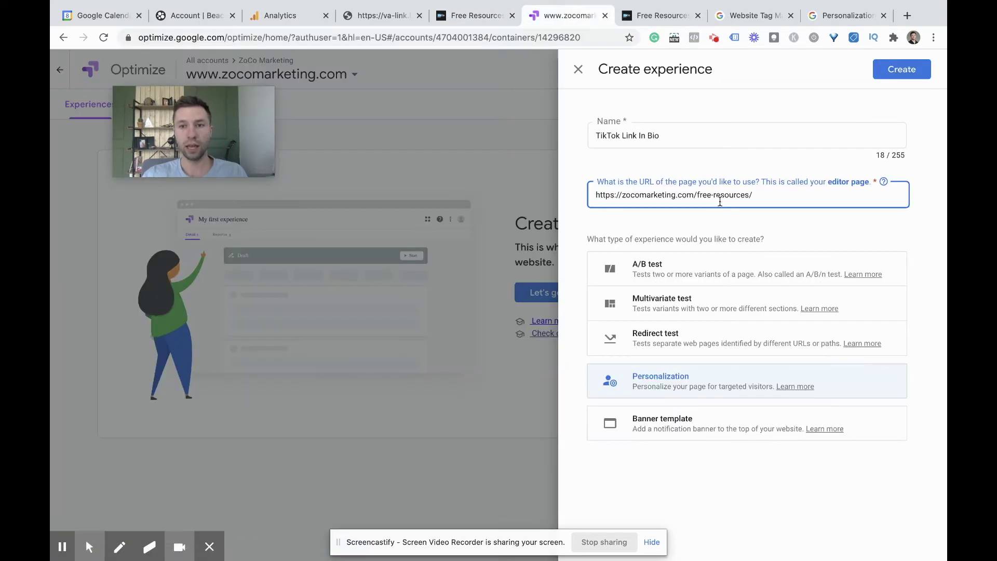
left_click_drag(763, 192, 590, 197)
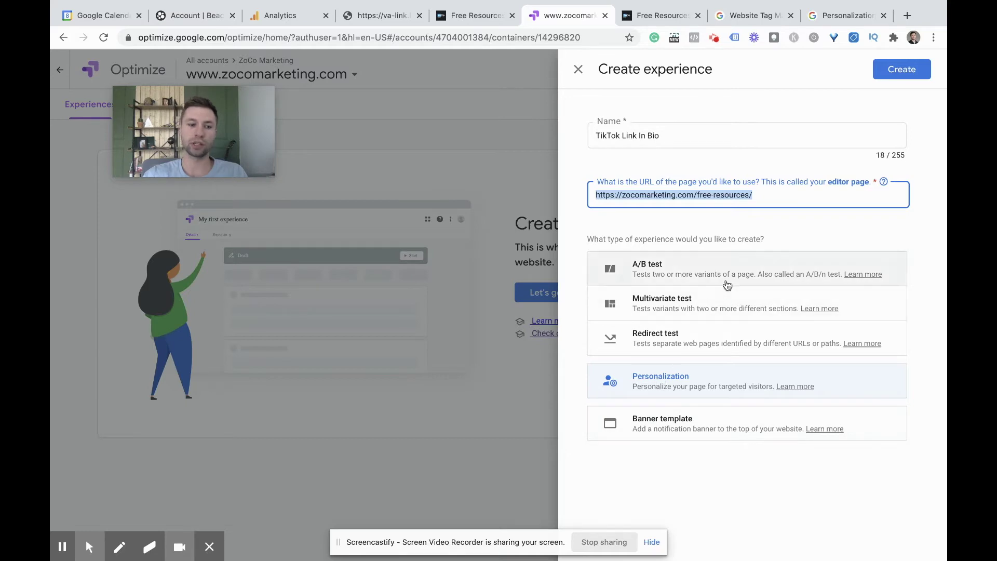
left_click(902, 69)
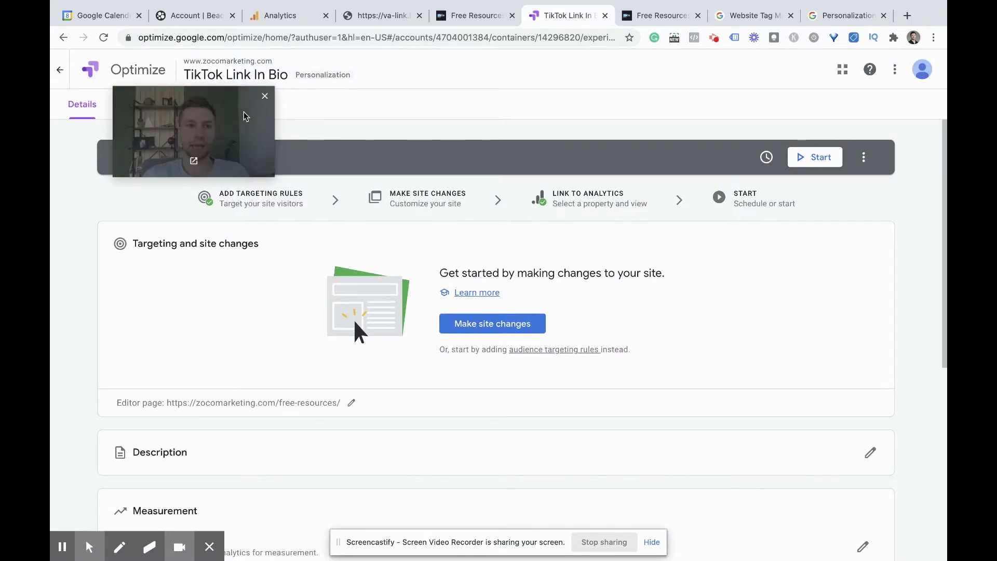
Open the Free Resources page in the visual editor to make site changes for the personalization.
left_click_drag(222, 124, 780, 85)
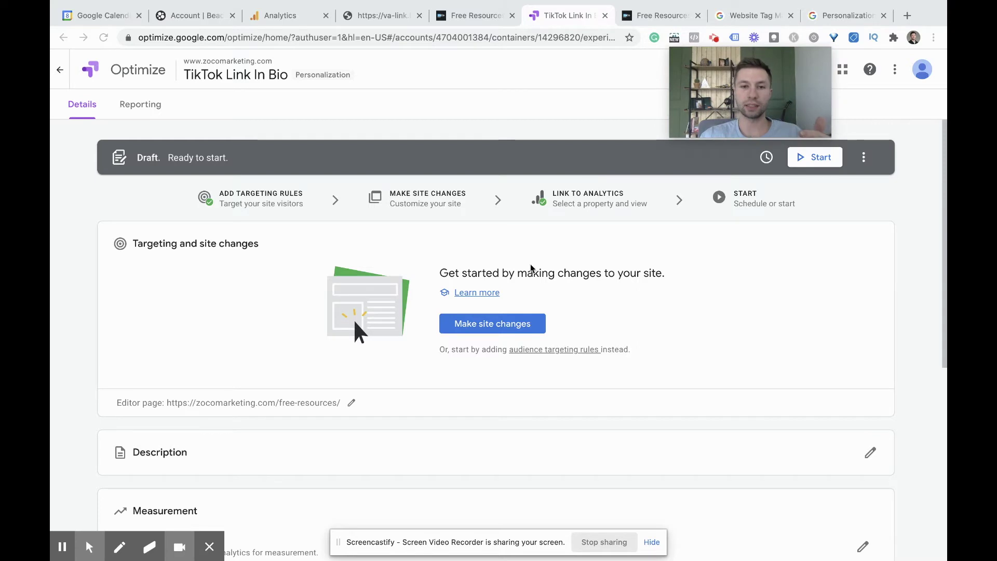
scroll(471, 309, "down", 1)
left_click(500, 291)
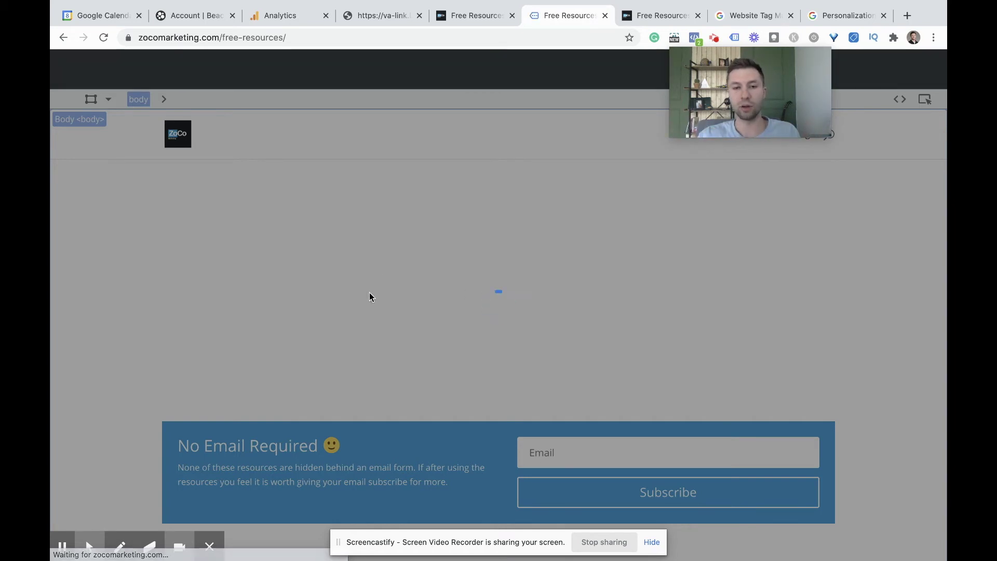
left_click(409, 287)
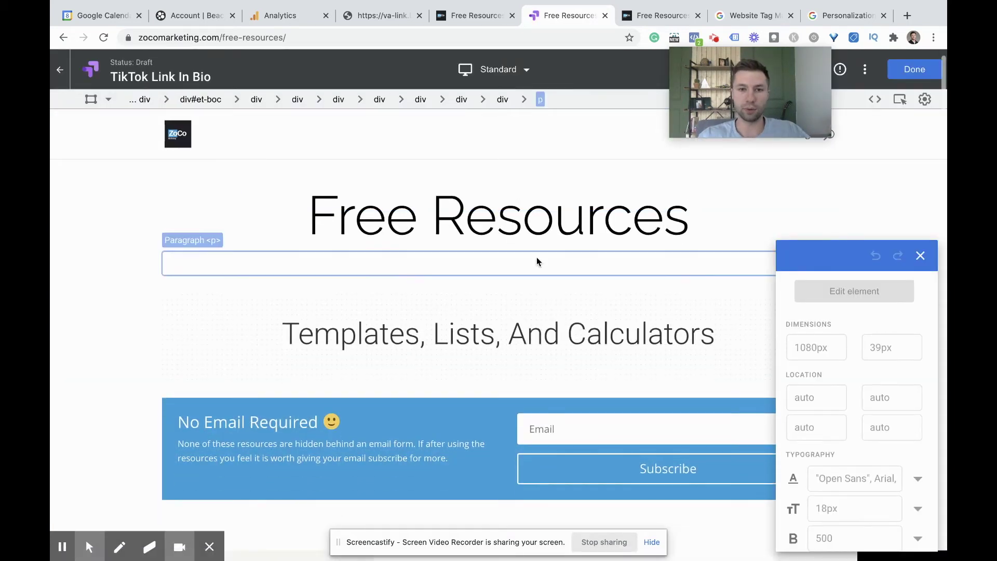
Edit the main heading's HTML so it reads "Free Resources For My TikTok Followers" and apply the change.
left_click(525, 227)
left_click(650, 240)
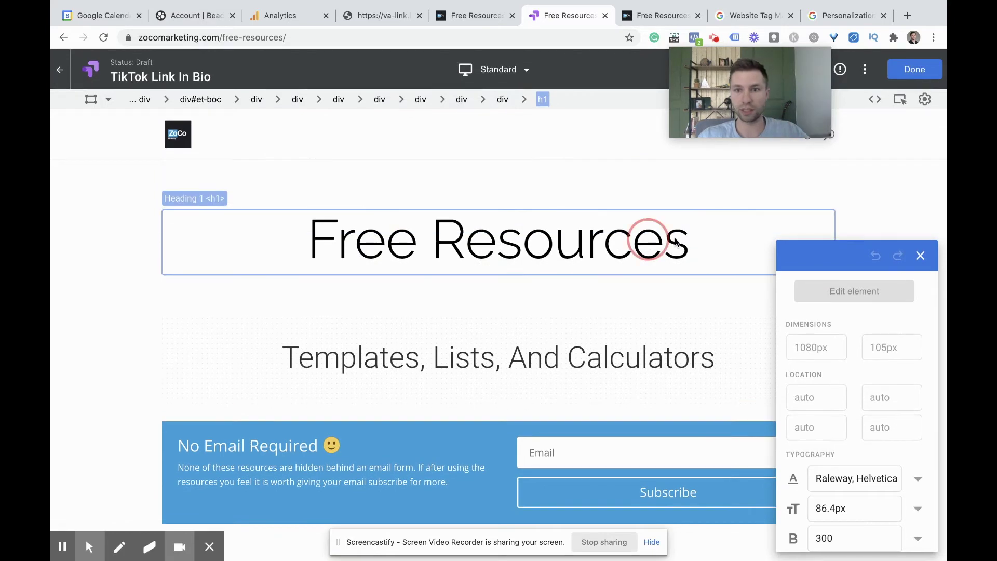
left_click(843, 295)
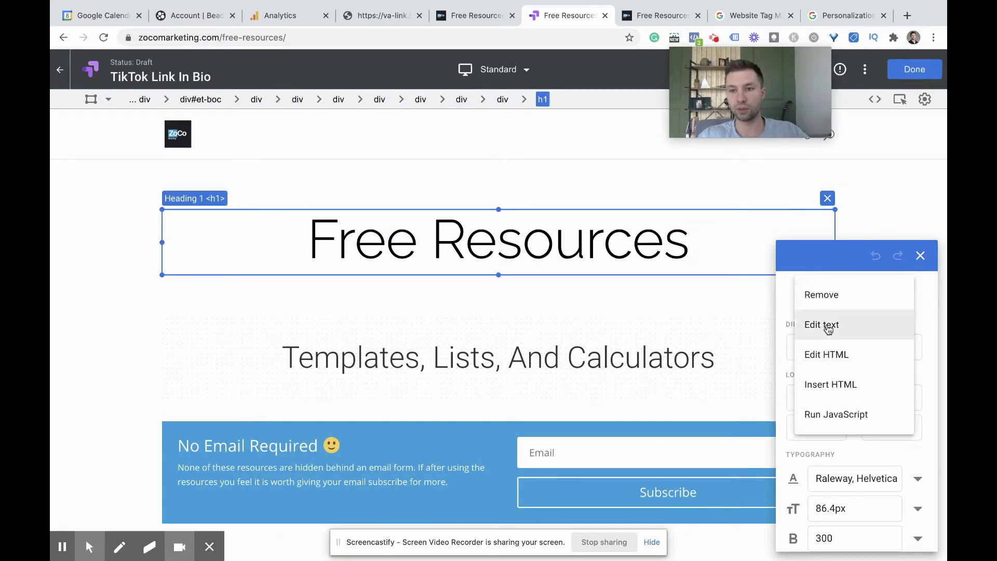
left_click(827, 352)
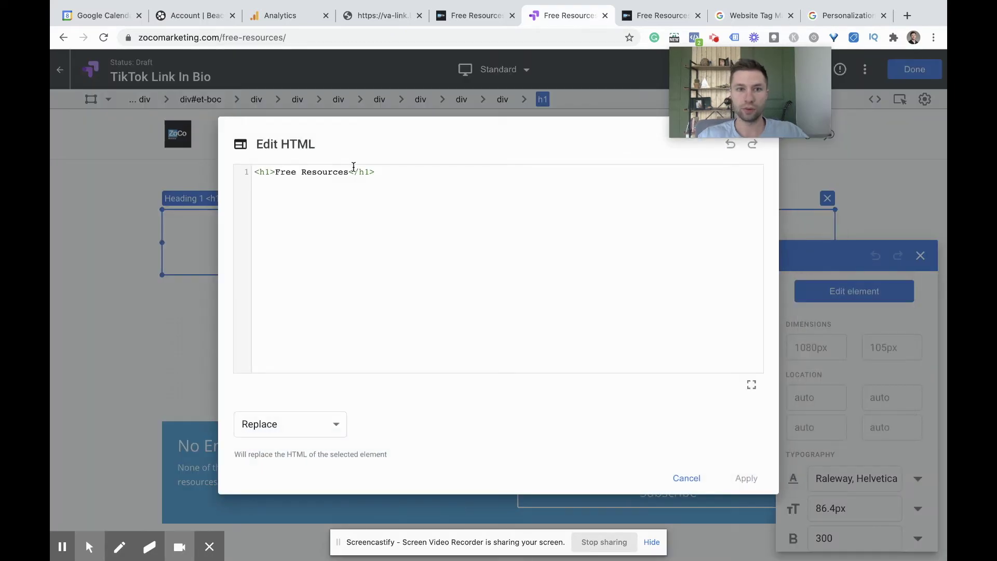
type("For My TI")
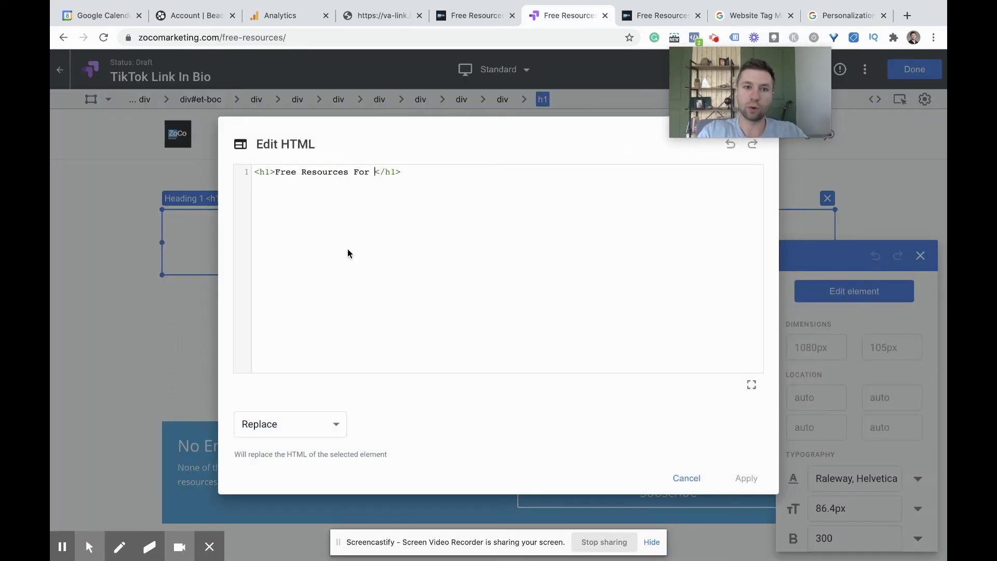
type("kT")
key("BackSpace")
type("Ok")
key("BackSpace")
key("BackSpace")
key("BackSpace")
key("BackSpace")
type("ikTOk")
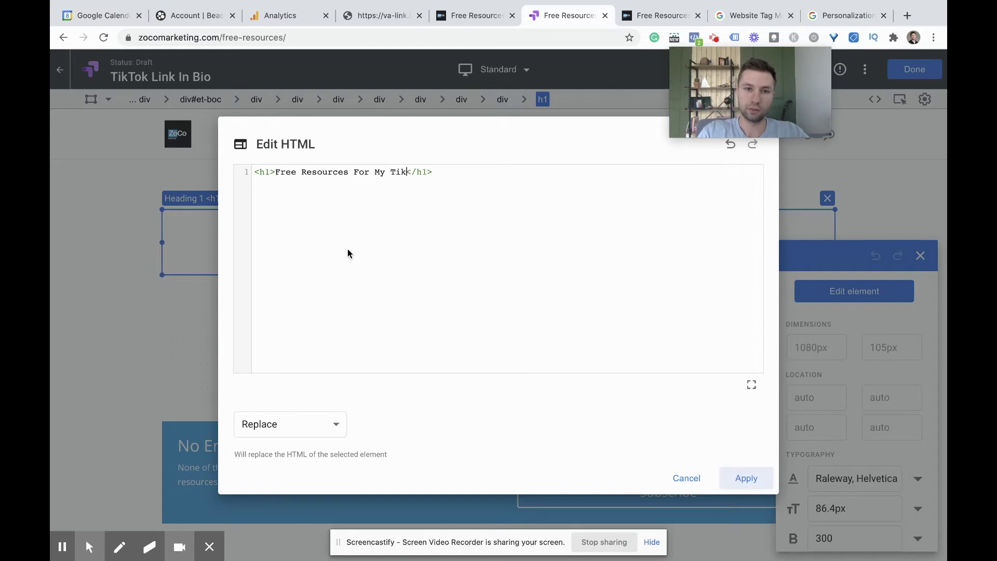
key("BackSpace")
key("BackSpace")
key("BackSpace")
type("ok F")
key("BackSpace")
type("Followers")
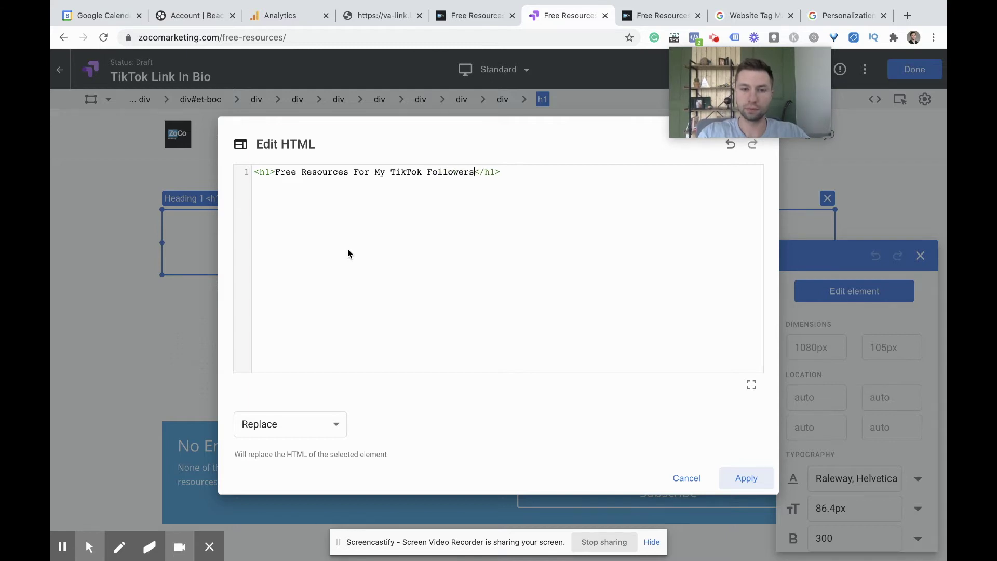
left_click(743, 478)
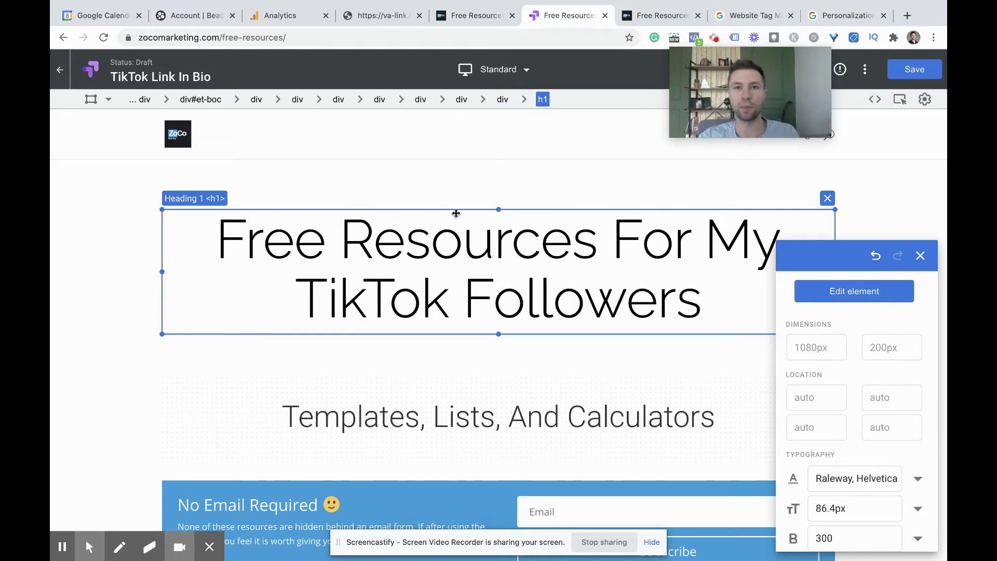
left_click(920, 256)
Look through the edited page, from the new heading and email sign-up banner to the Shopify Launch Checklist offer.
scroll(499, 278, "down", 5)
scroll(499, 281, "up", 2)
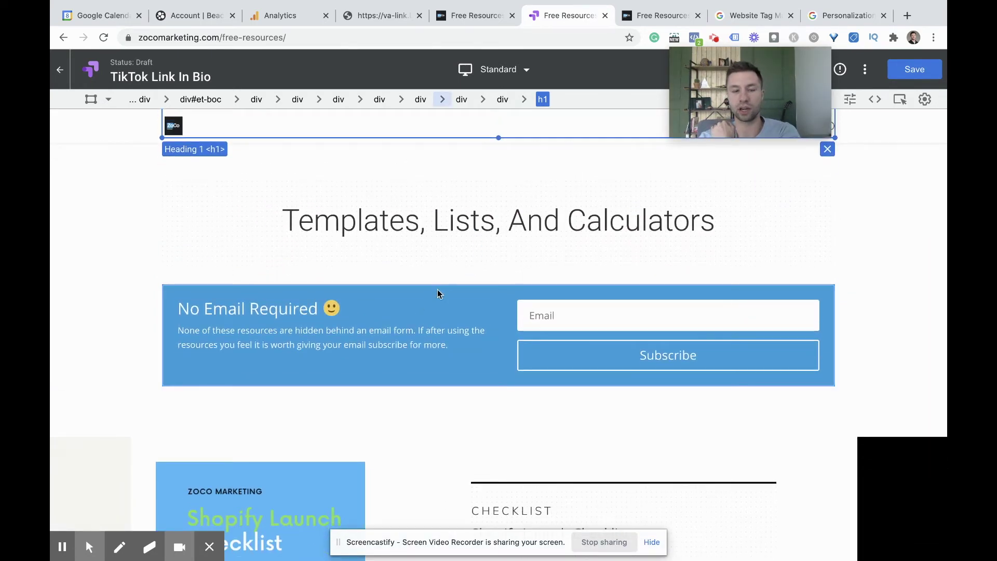
left_click(438, 291)
scroll(429, 287, "up", 1)
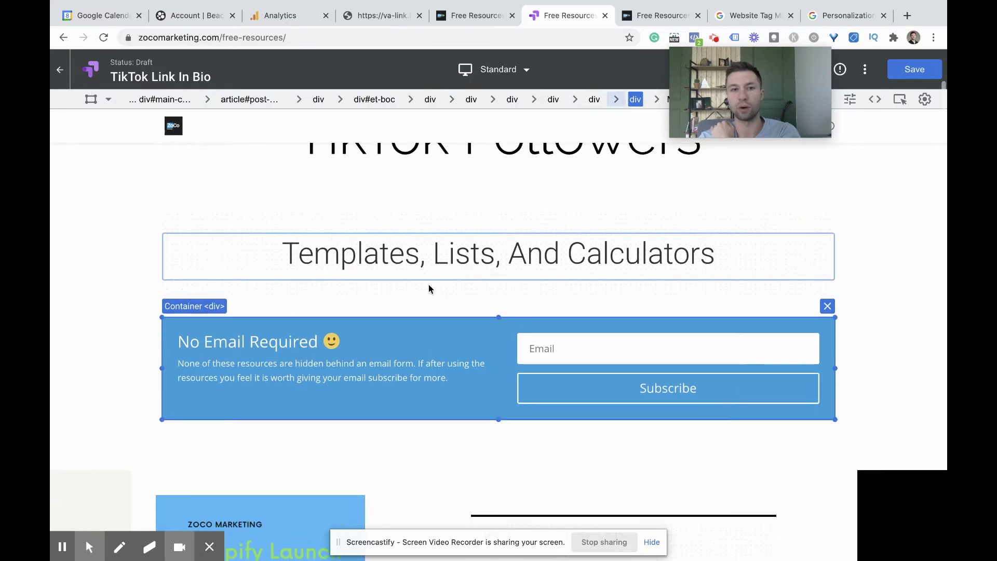
scroll(518, 355, "down", 5)
scroll(531, 405, "down", 1)
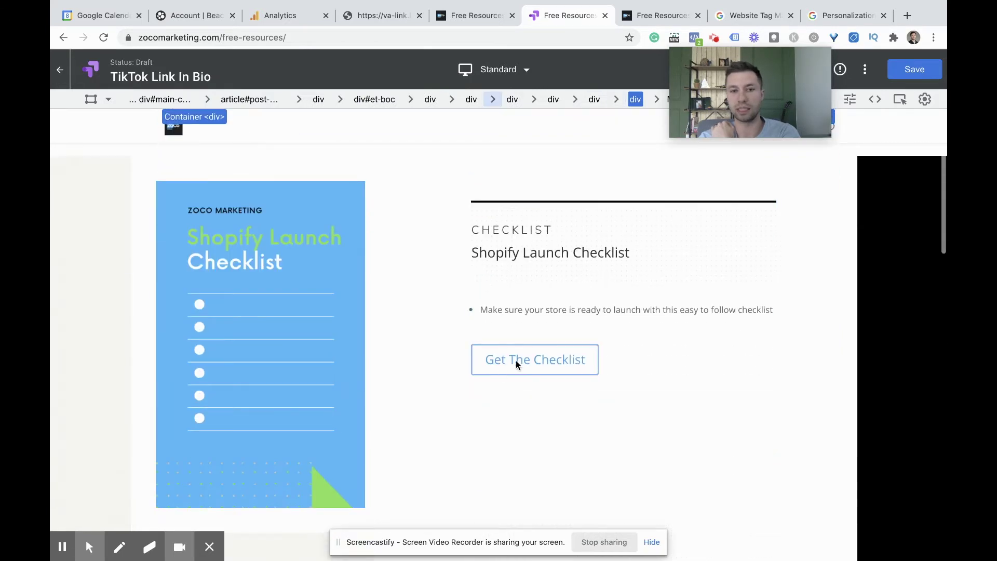
scroll(525, 357, "down", 3)
scroll(549, 274, "up", 8)
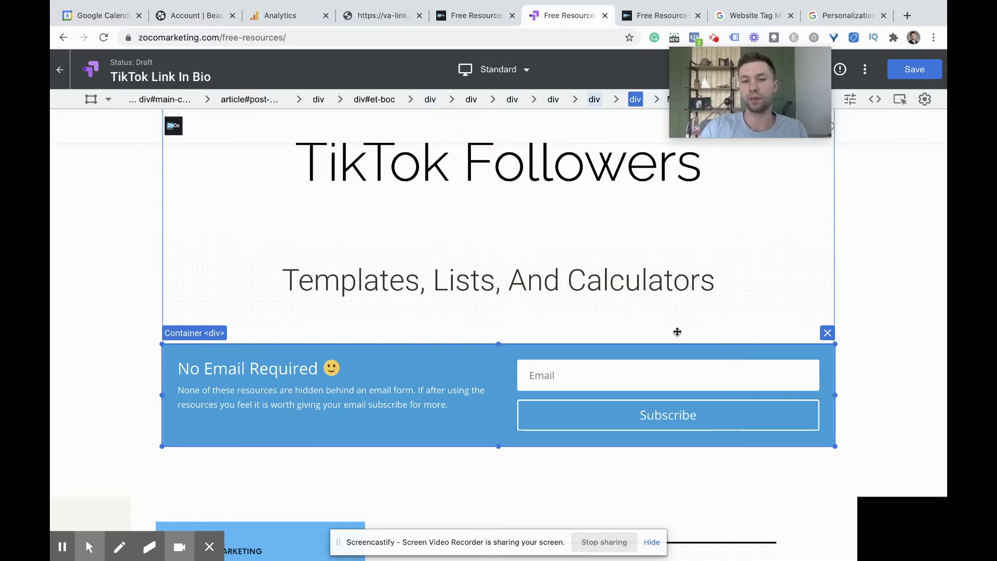
scroll(423, 193, "up", 3)
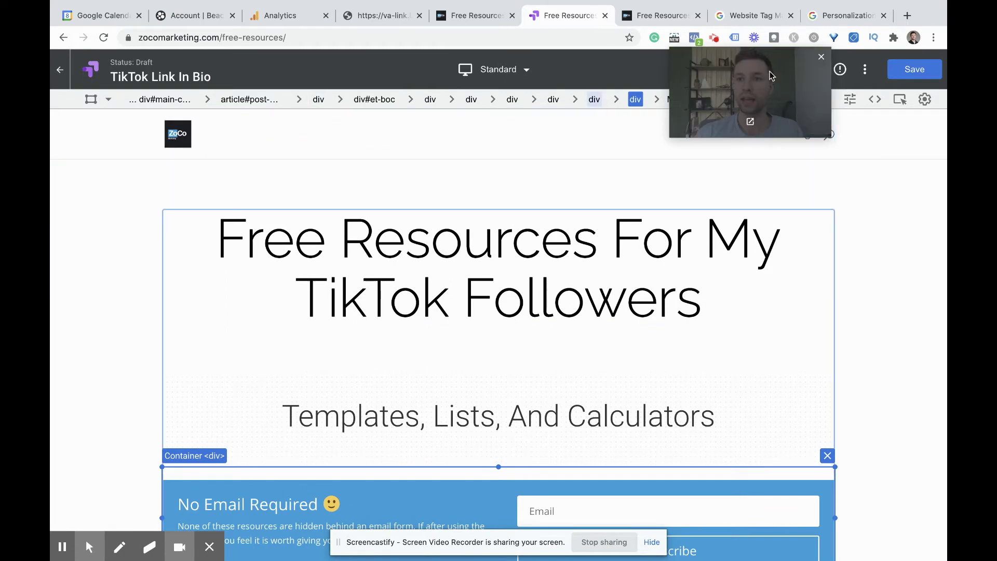
Save the heading change and finish editing to return to the personalization's details.
left_click_drag(750, 75, 643, 83)
left_click(913, 72)
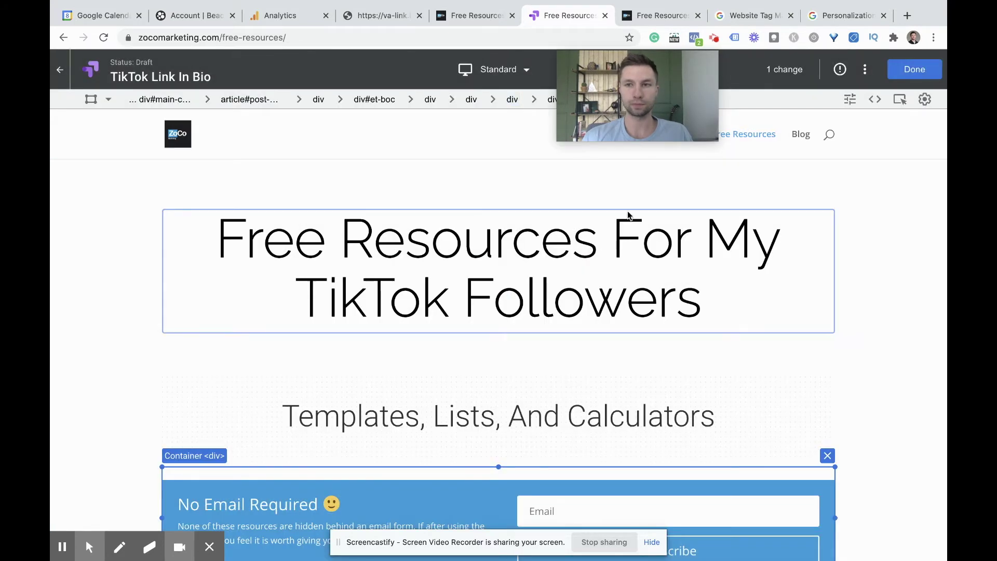
left_click(901, 66)
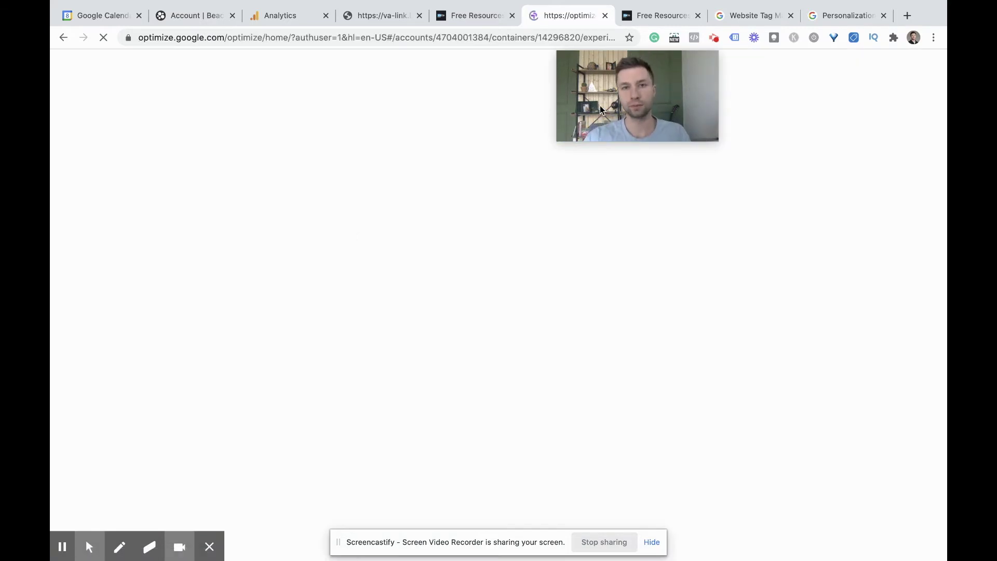
left_click_drag(617, 106, 742, 138)
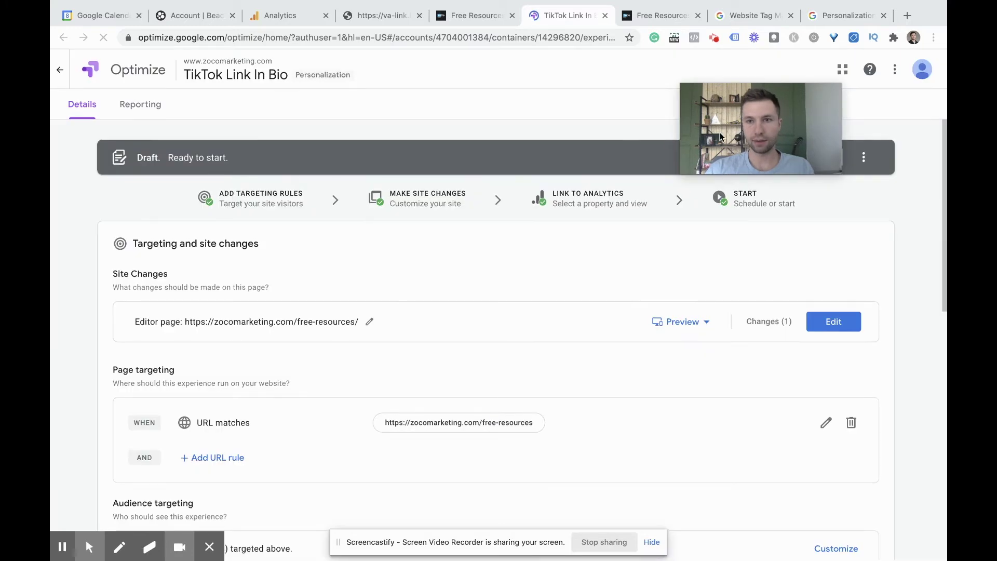
left_click_drag(720, 137, 451, 108)
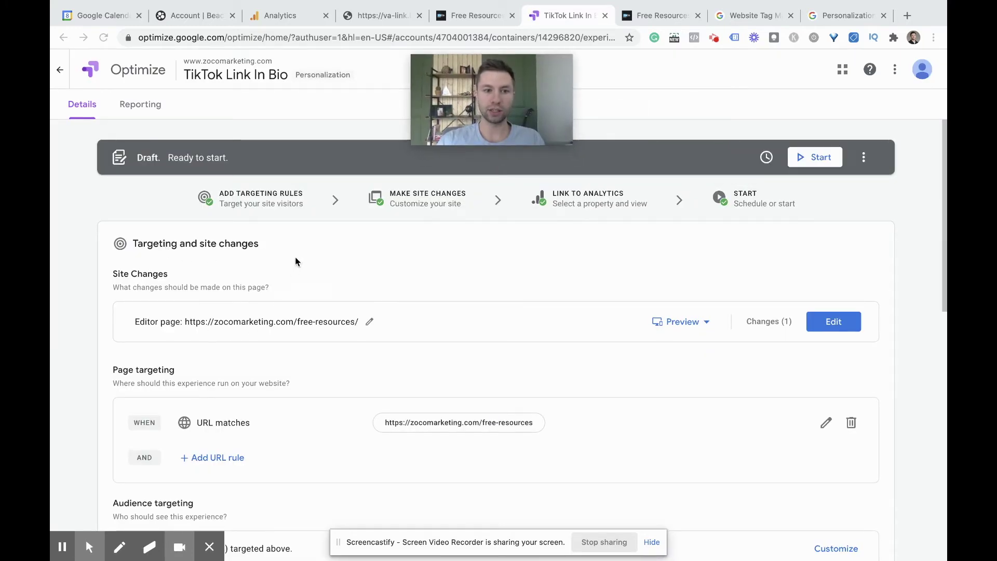
Examine the URL types and match conditions available for the page targeting rule, leaving the rule as it is.
scroll(295, 260, "down", 2)
scroll(431, 376, "down", 1)
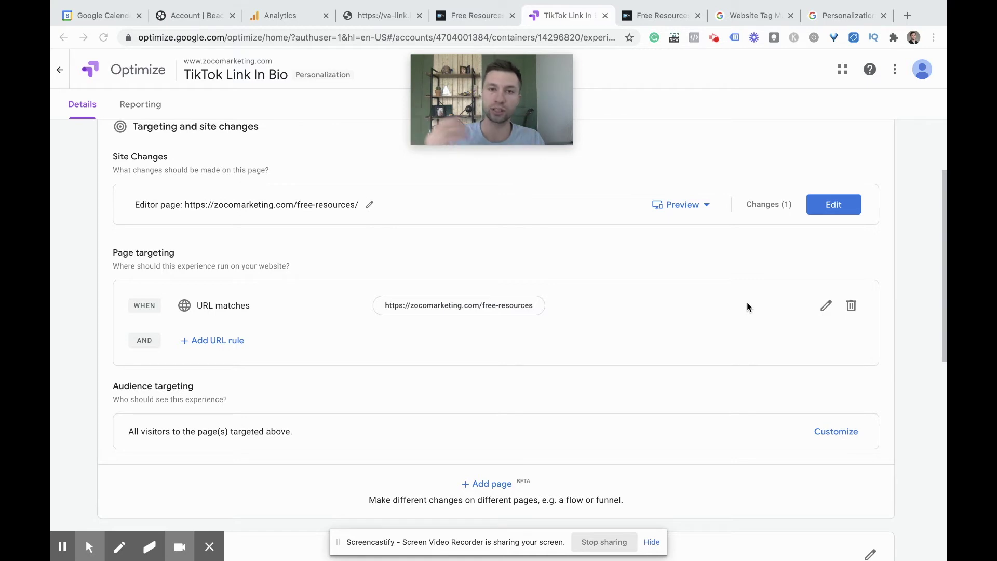
left_click(825, 310)
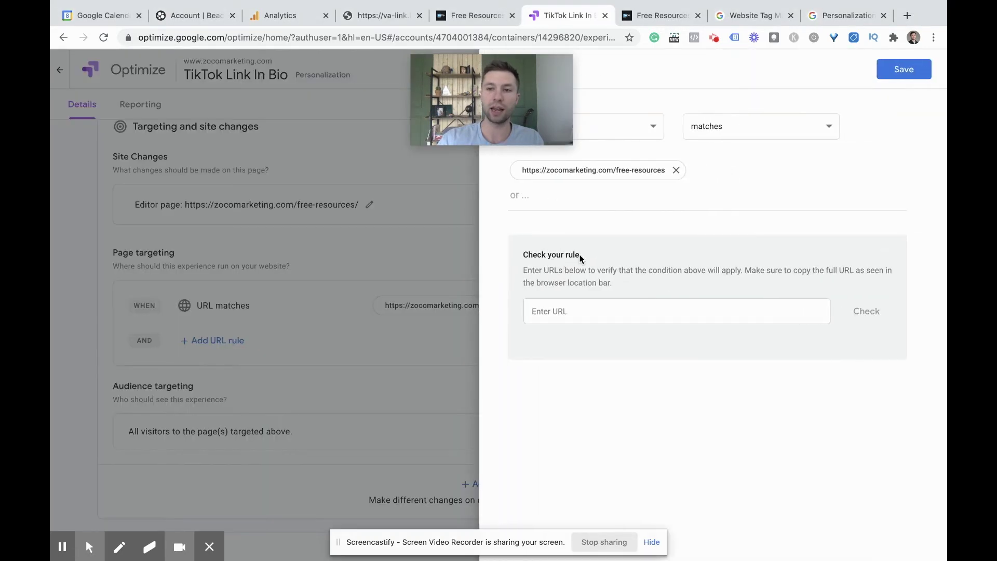
left_click_drag(543, 123, 418, 123)
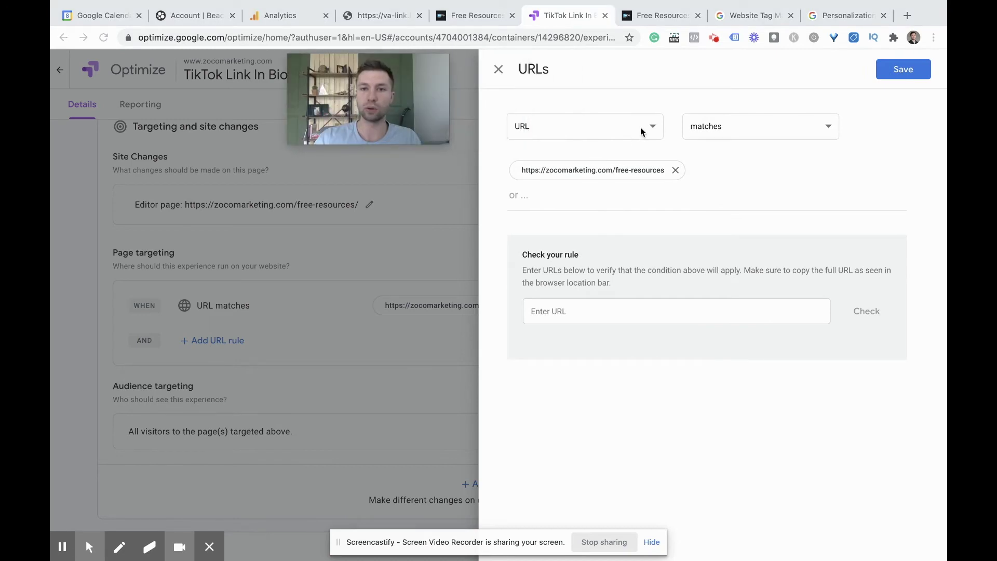
left_click(625, 137)
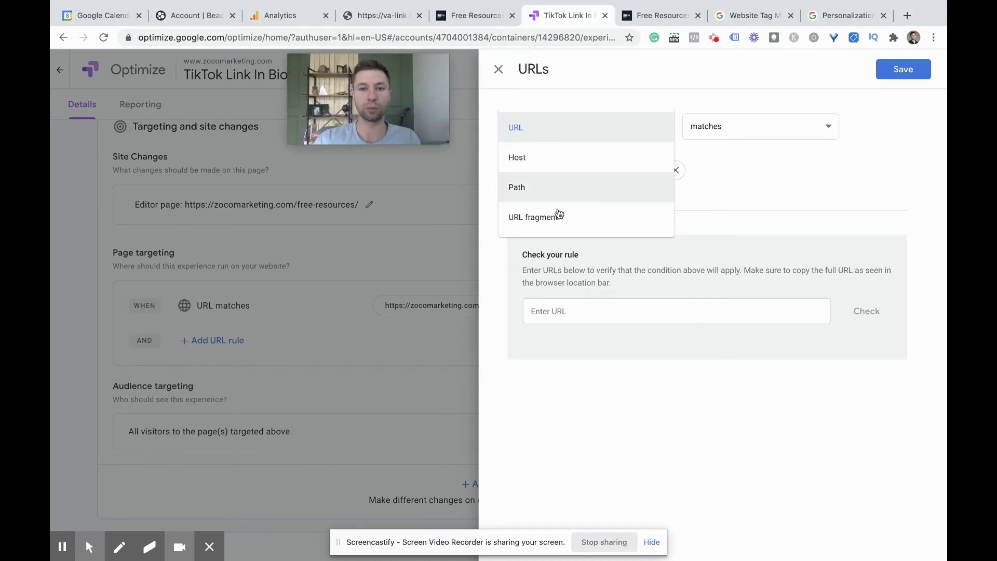
left_click(779, 139)
left_click(786, 129)
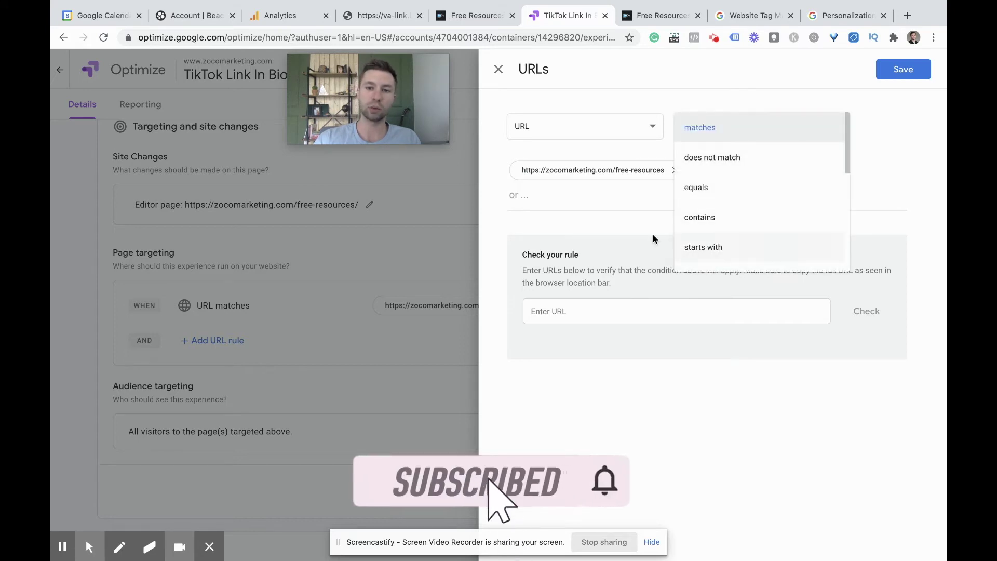
left_click(621, 217)
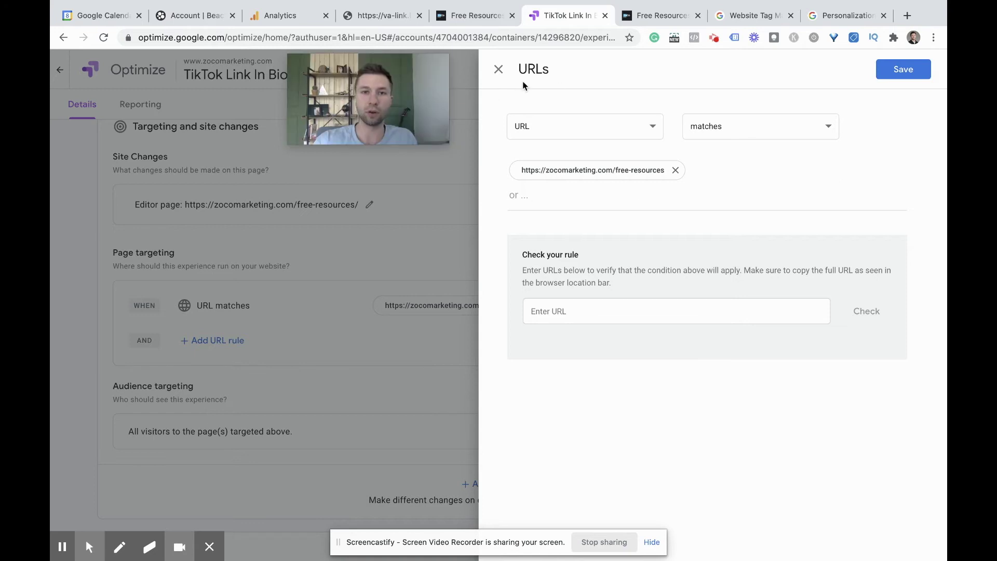
left_click(498, 71)
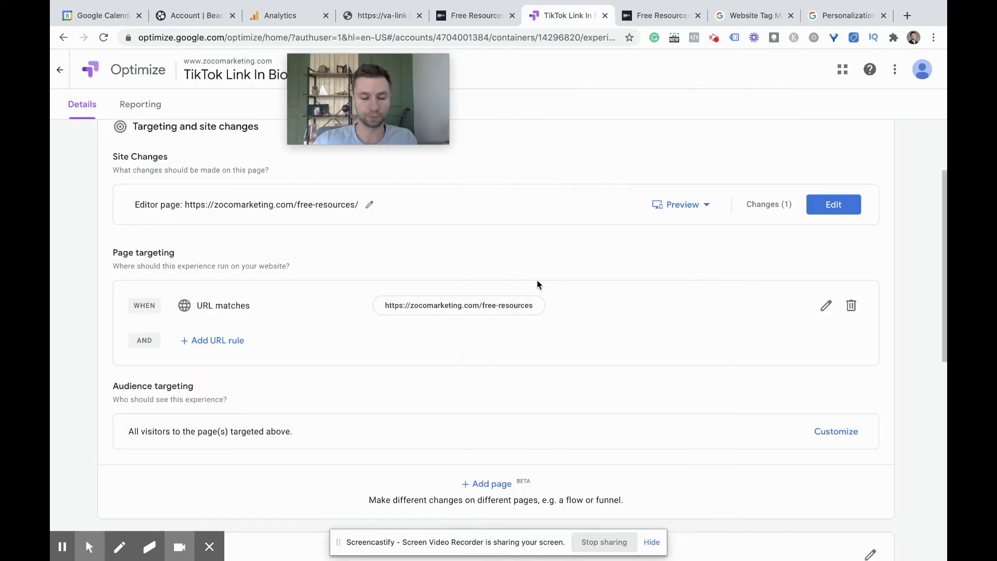
Start customizing the audience targeting and review the available rule types.
scroll(538, 280, "down", 2)
left_click(837, 341)
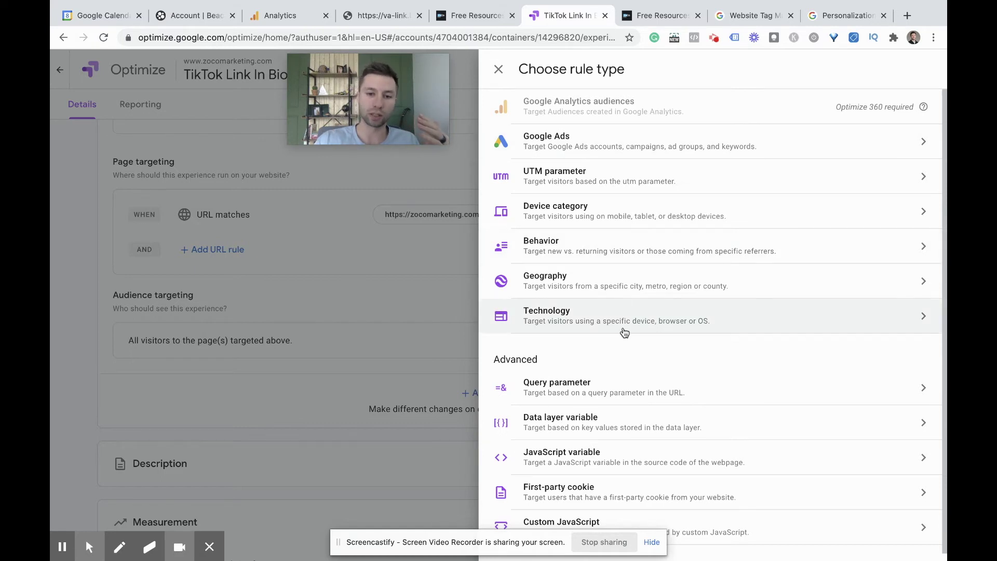
scroll(625, 332, "down", 1)
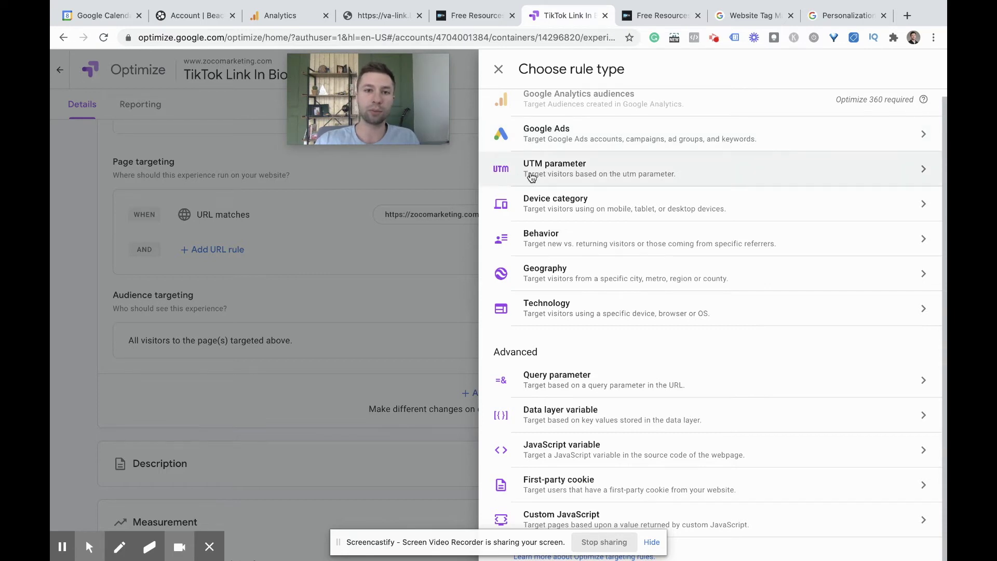
Examine the Google Ads rule's targeting options, including Campaign, and return to the rule types.
left_click(616, 136)
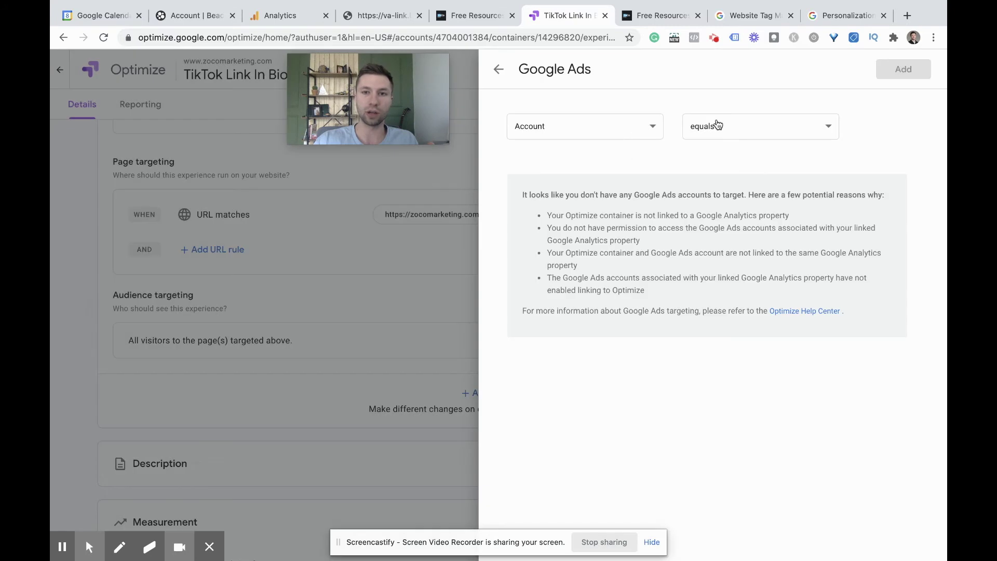
left_click(780, 136)
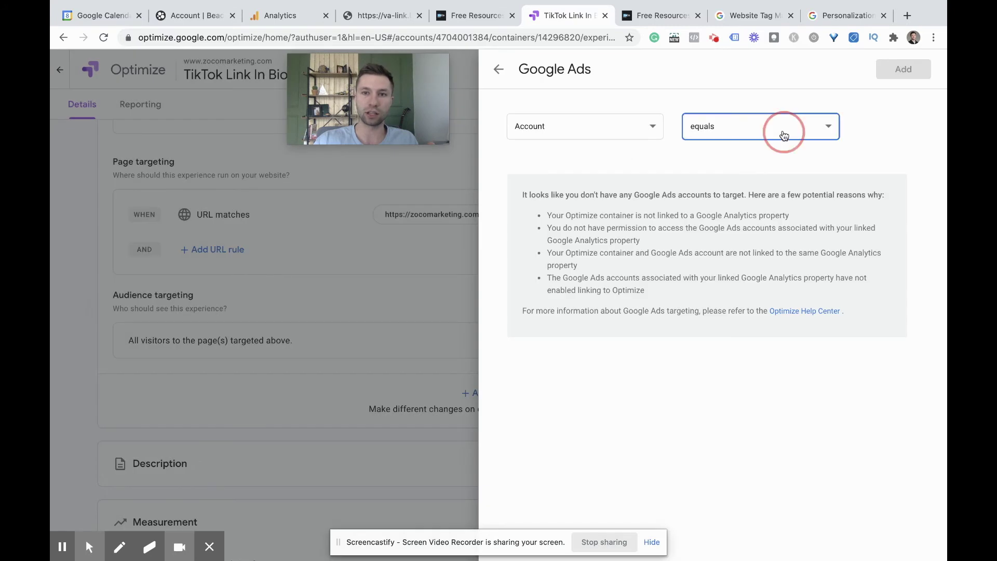
left_click(649, 127)
left_click(647, 128)
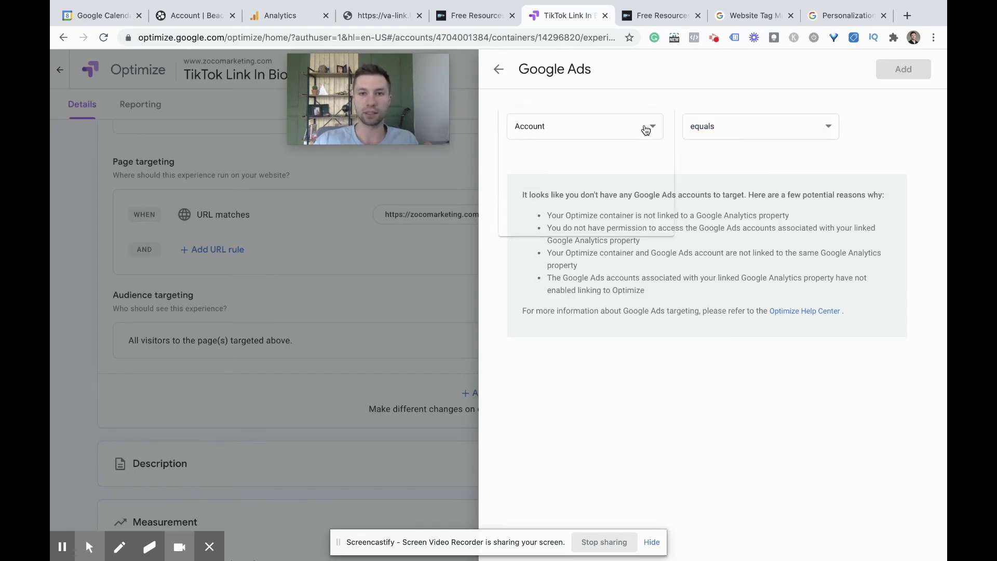
left_click(551, 162)
left_click(593, 139)
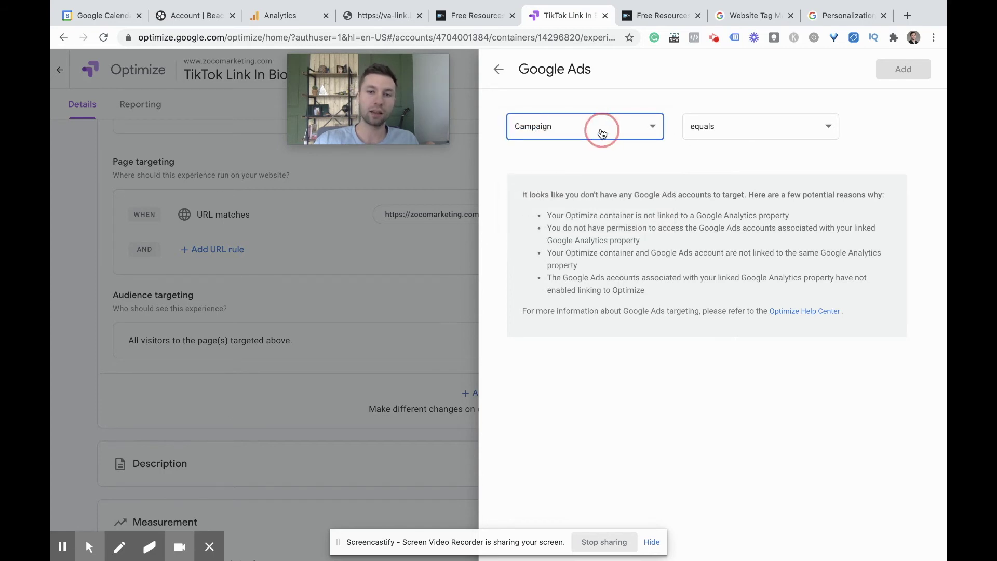
left_click(706, 162)
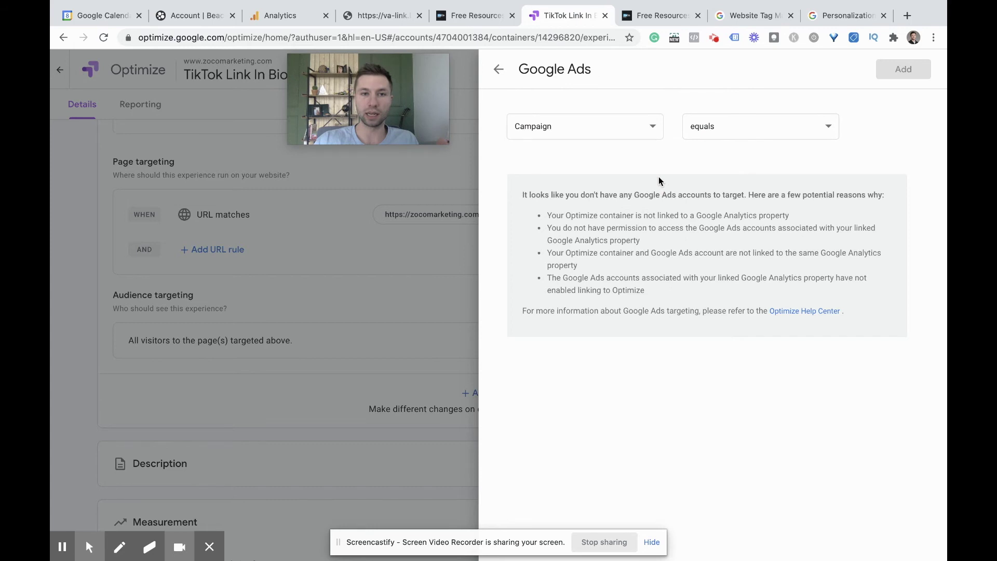
left_click(500, 72)
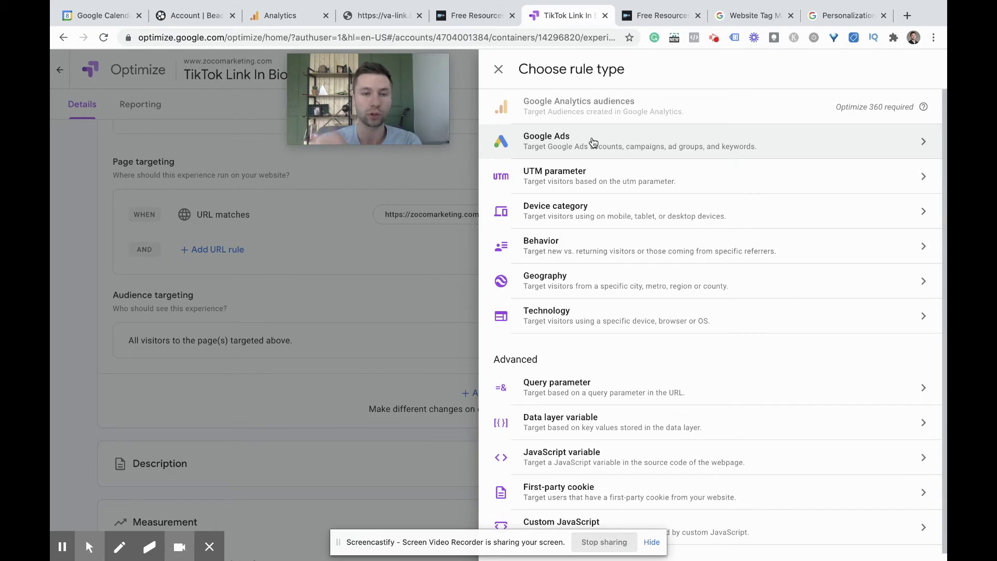
Start a UTM parameter audience rule with the condition utm_campaign equals.
left_click(581, 172)
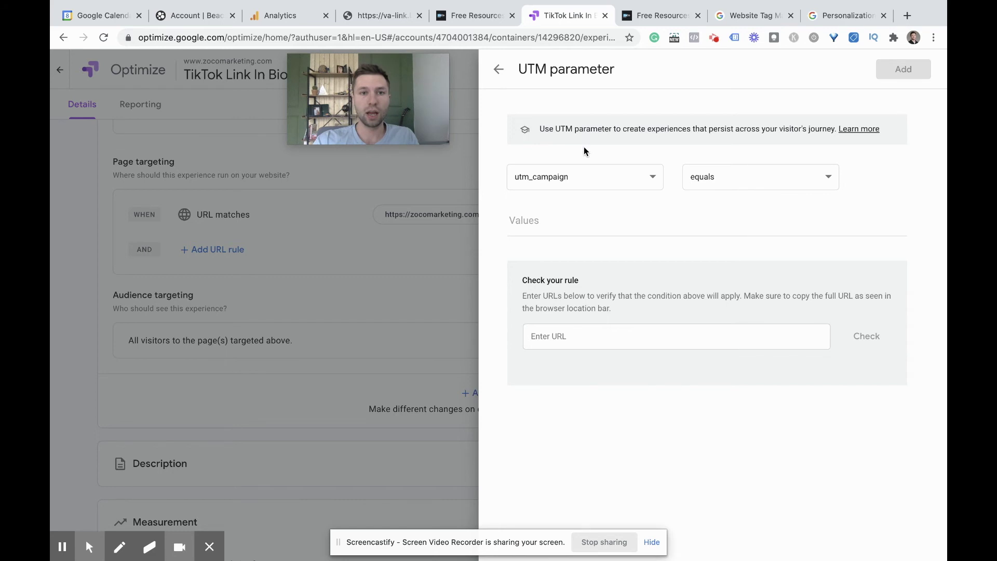
left_click(651, 178)
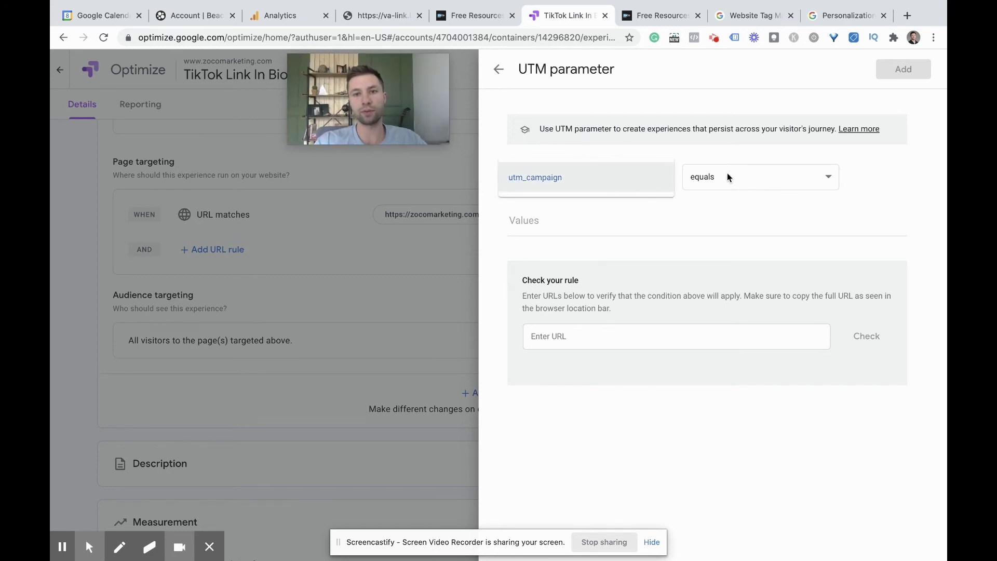
left_click(703, 203)
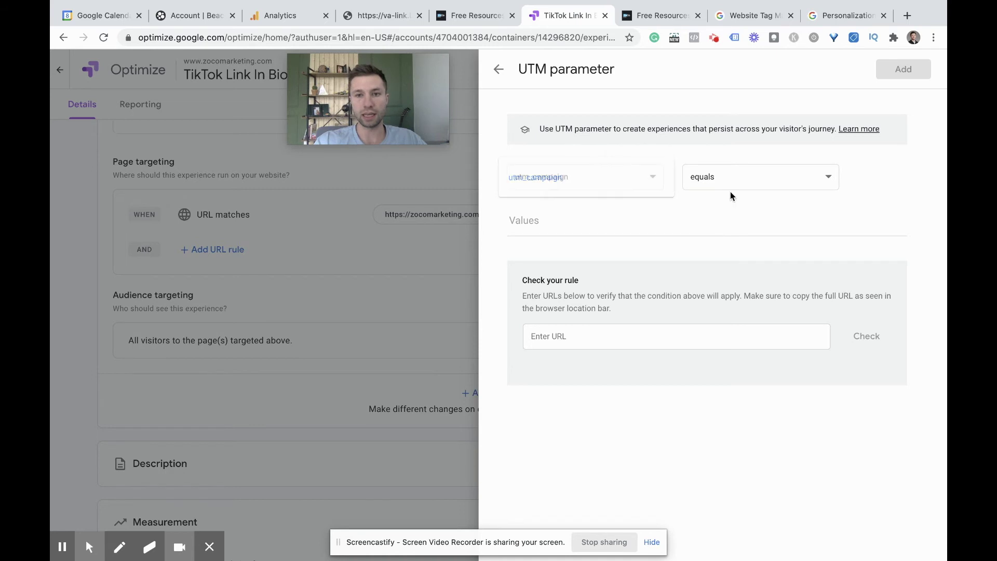
left_click(536, 227)
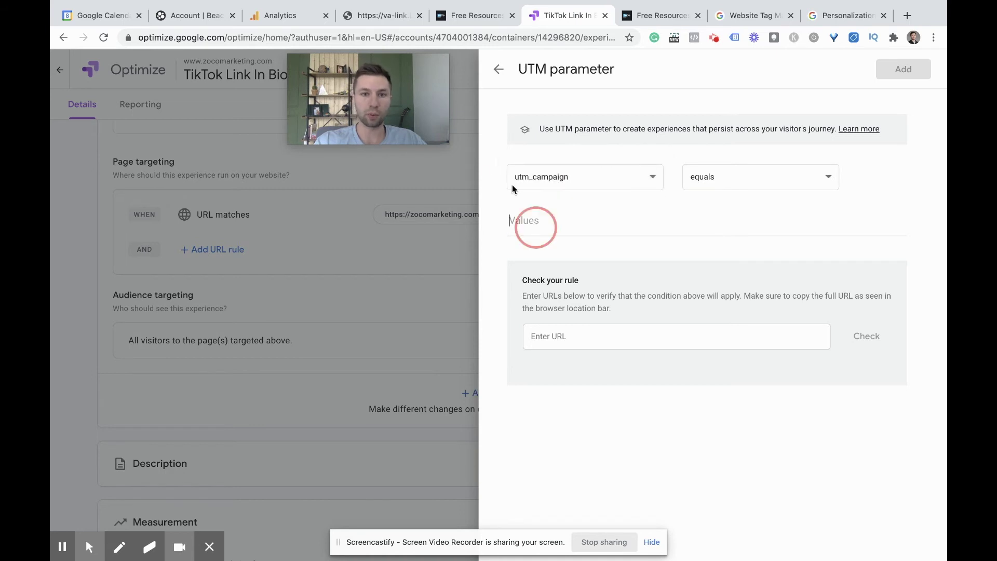
Copy the campaign value tiktokbio from the Free Resources page's URL into the UTM rule and add the rule to the audience targeting.
left_click(470, 17)
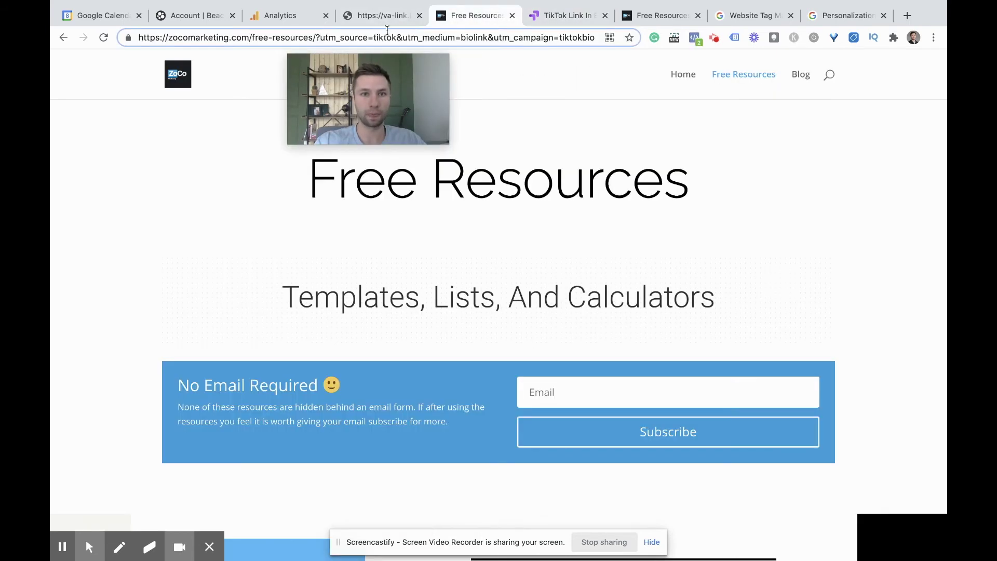
left_click_drag(563, 38, 598, 41)
key("ctrl+c")
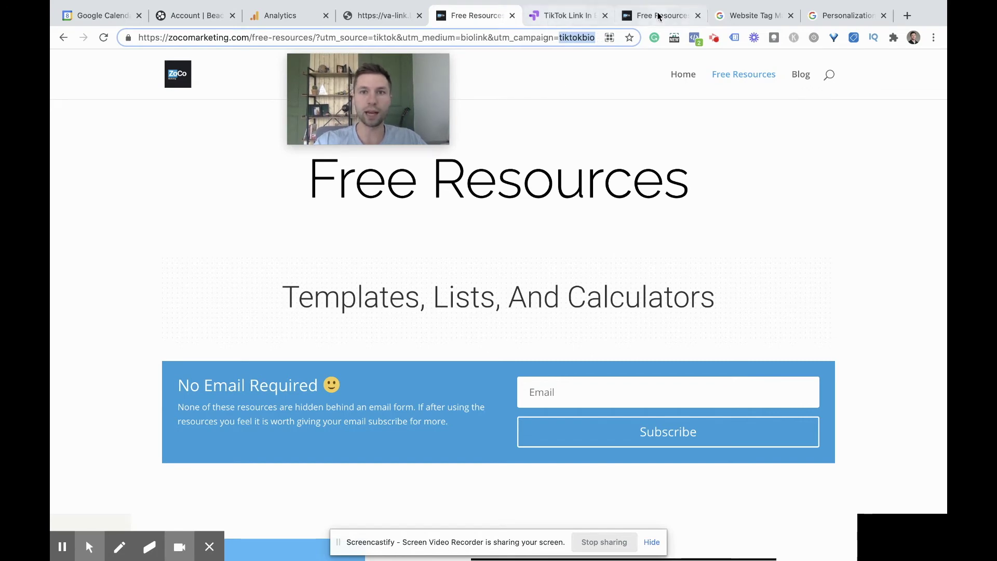
left_click(579, 16)
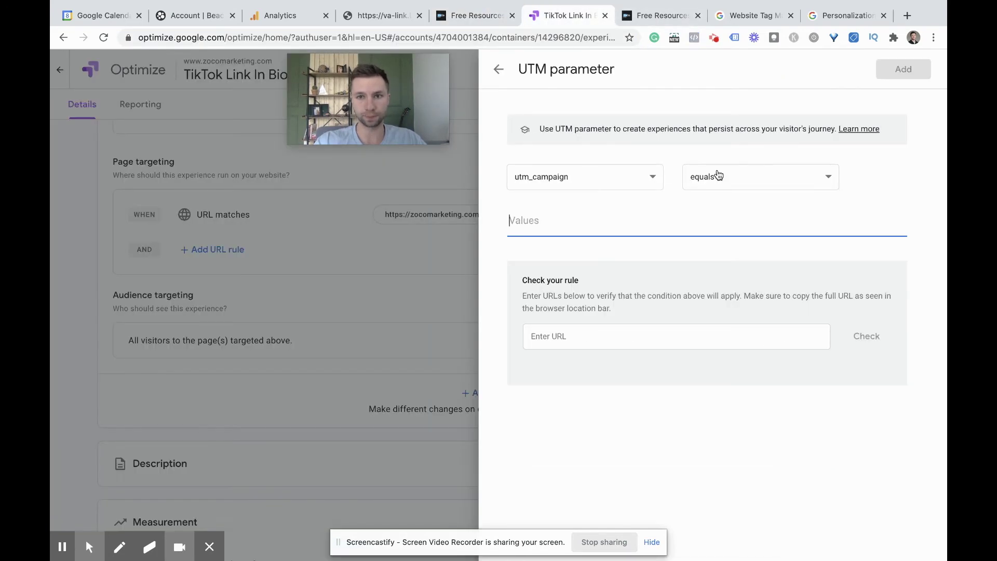
key("ctrl+v")
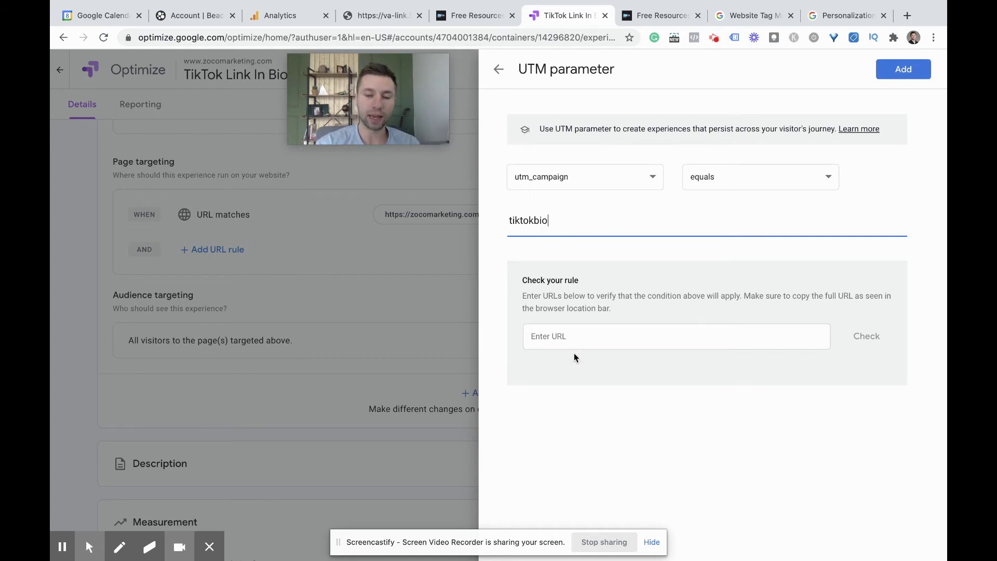
left_click(652, 185)
left_click(629, 187)
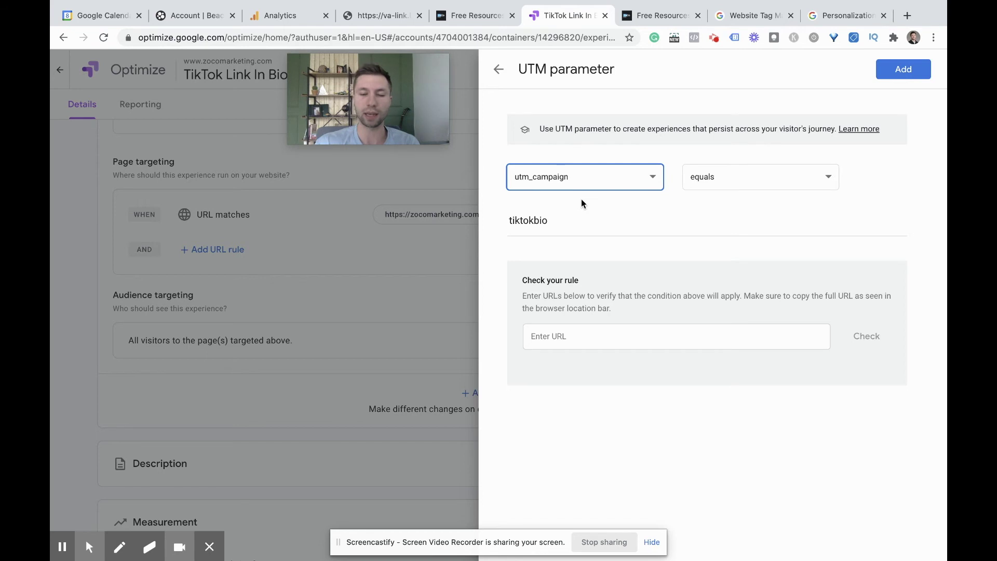
left_click(904, 70)
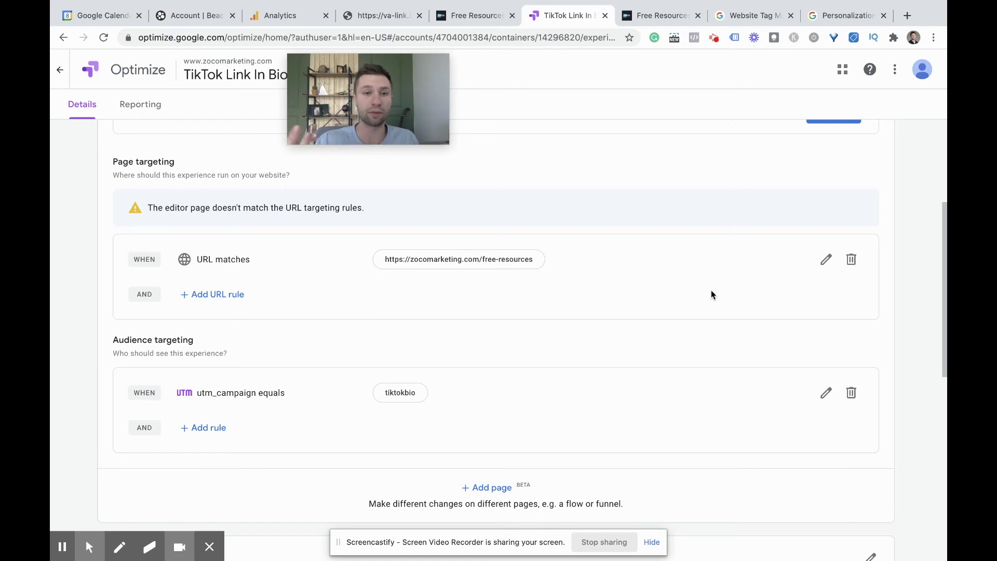
Review the utm_campaign audience rule's settings and delete the rule from the audience targeting.
scroll(753, 342, "down", 2)
left_click(827, 344)
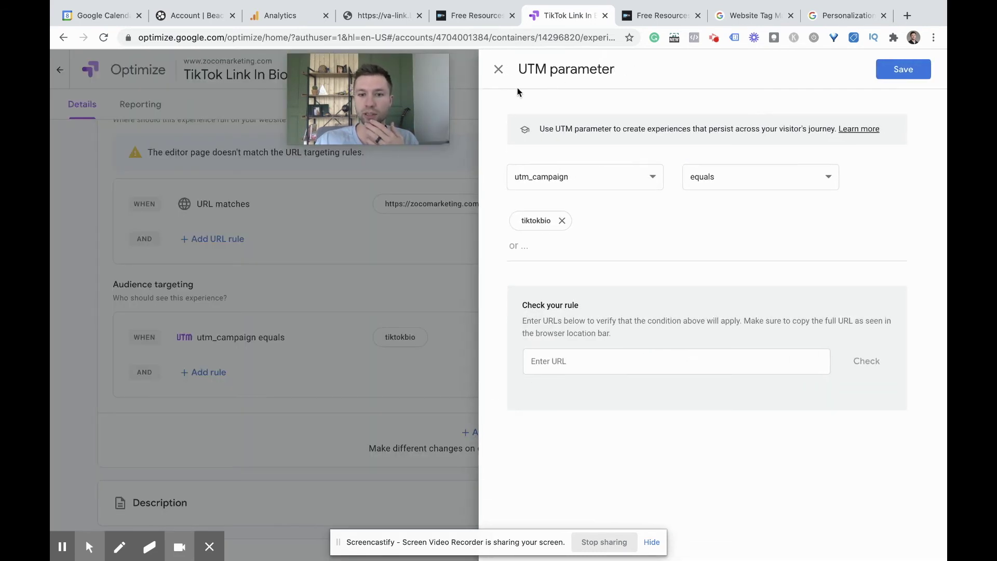
left_click(498, 70)
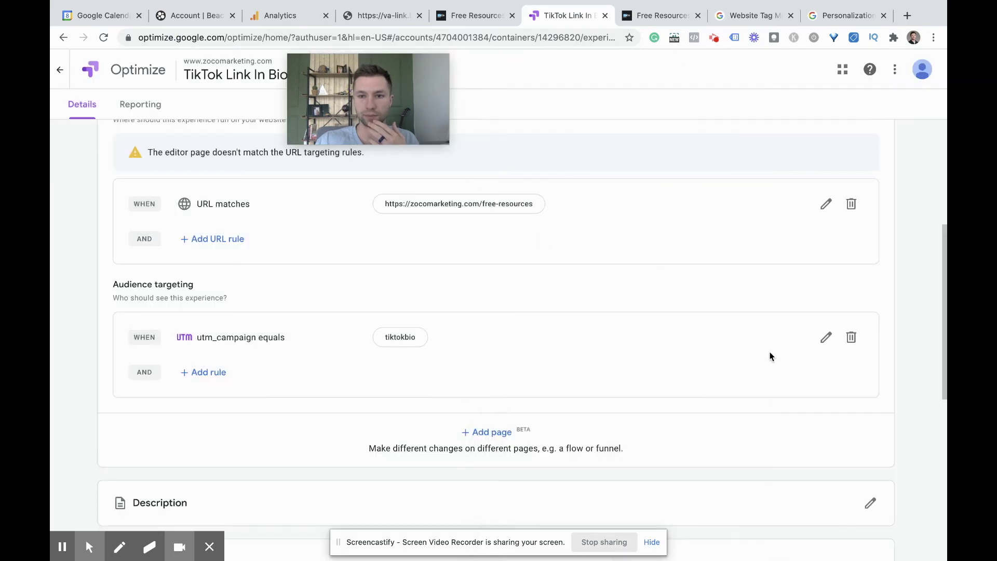
left_click(828, 338)
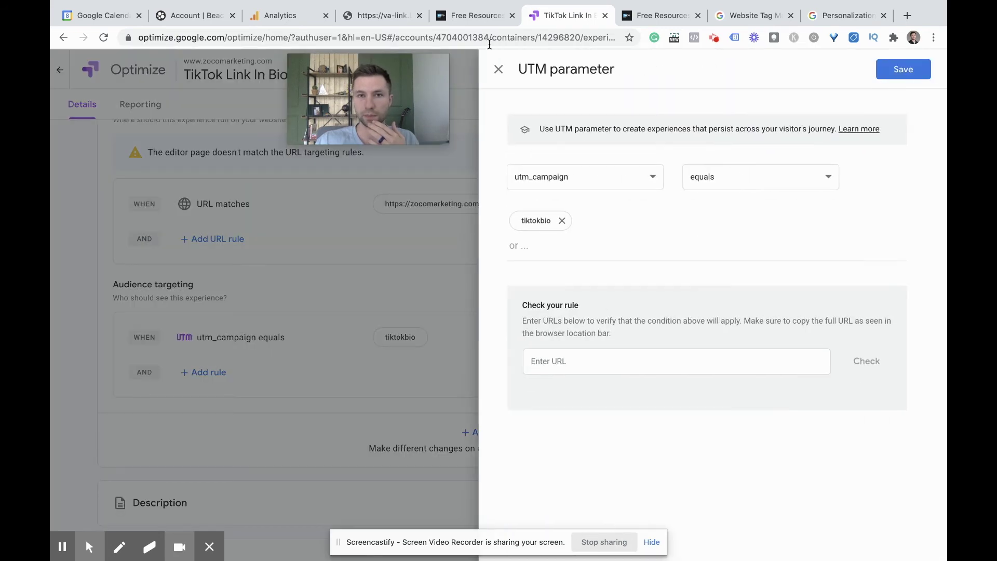
left_click(499, 71)
left_click(851, 338)
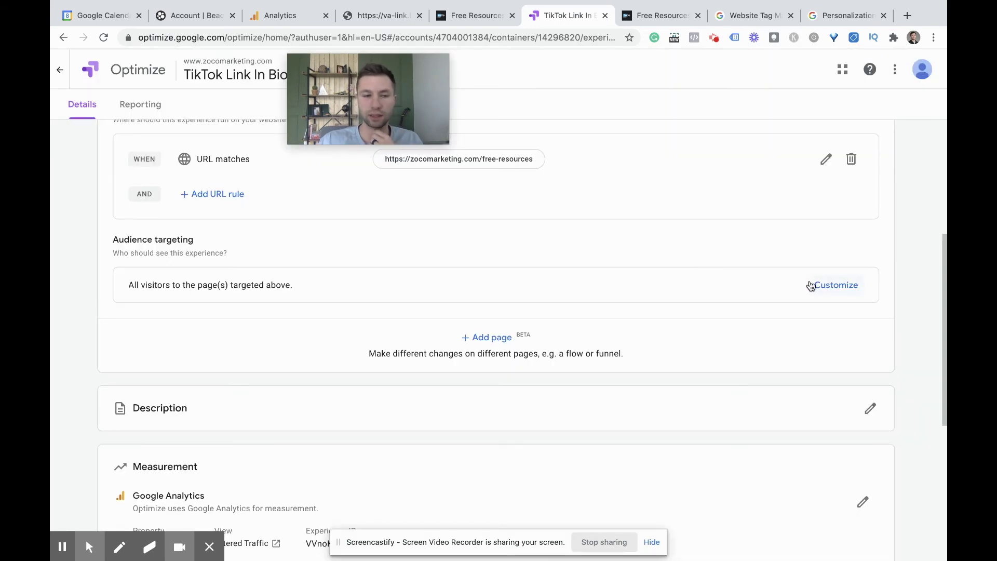
Start customizing the audience targeting again, examine the Device category values, and return to the rule types.
left_click(841, 286)
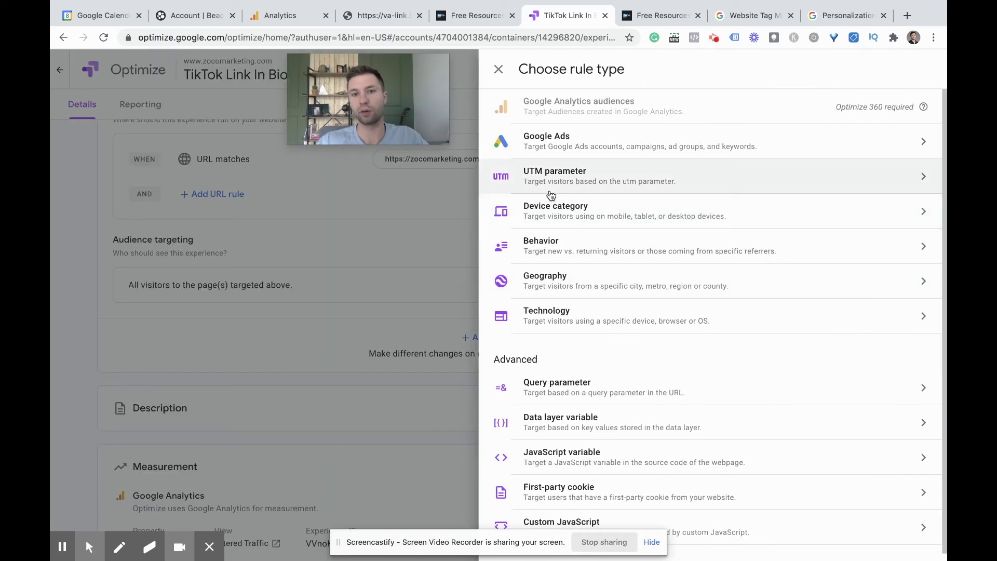
left_click(692, 212)
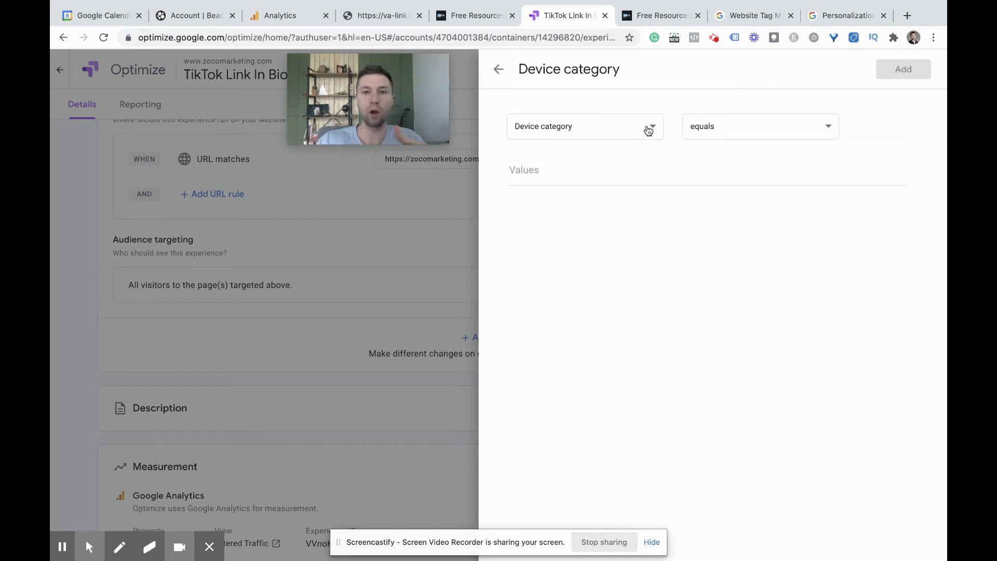
left_click(614, 168)
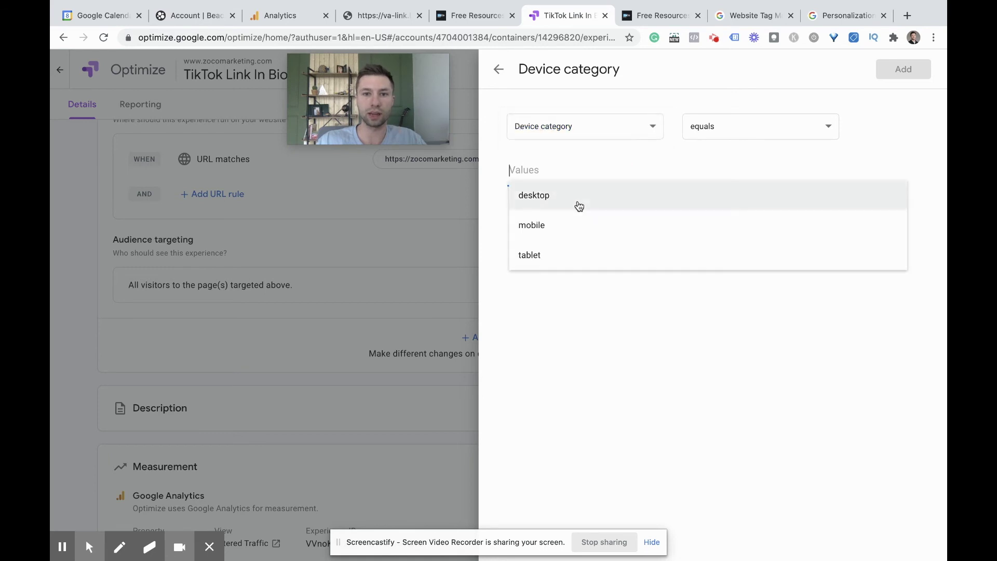
left_click(550, 277)
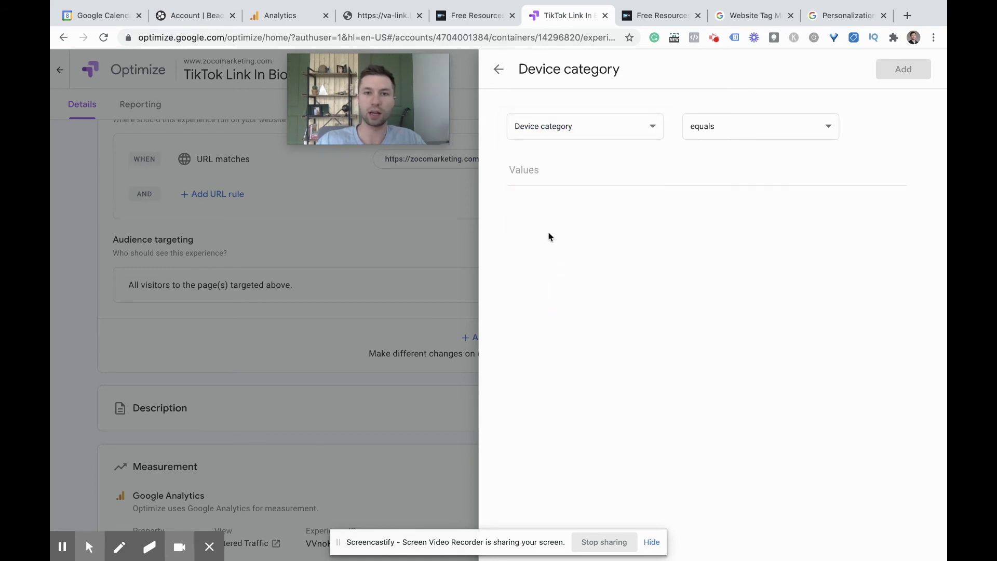
left_click(493, 75)
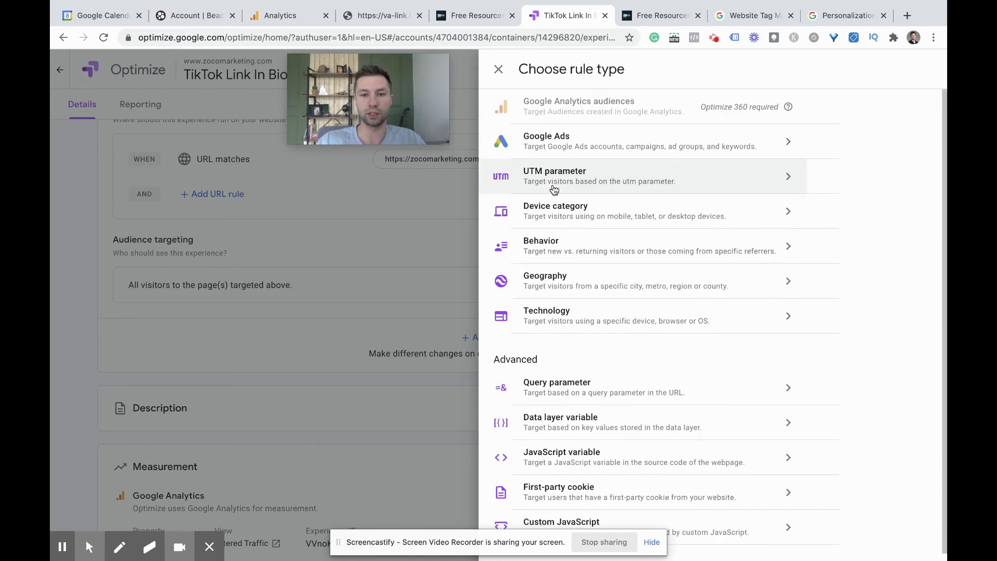
Examine the Behavior rule's options, including Time since first arrival and Page referrer, and return to the rule types.
left_click(588, 238)
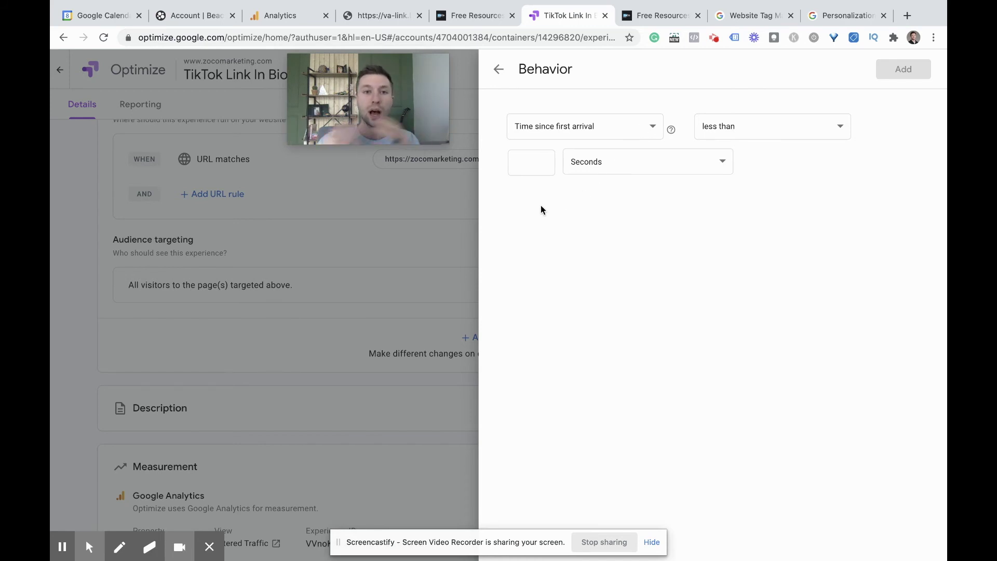
left_click(634, 128)
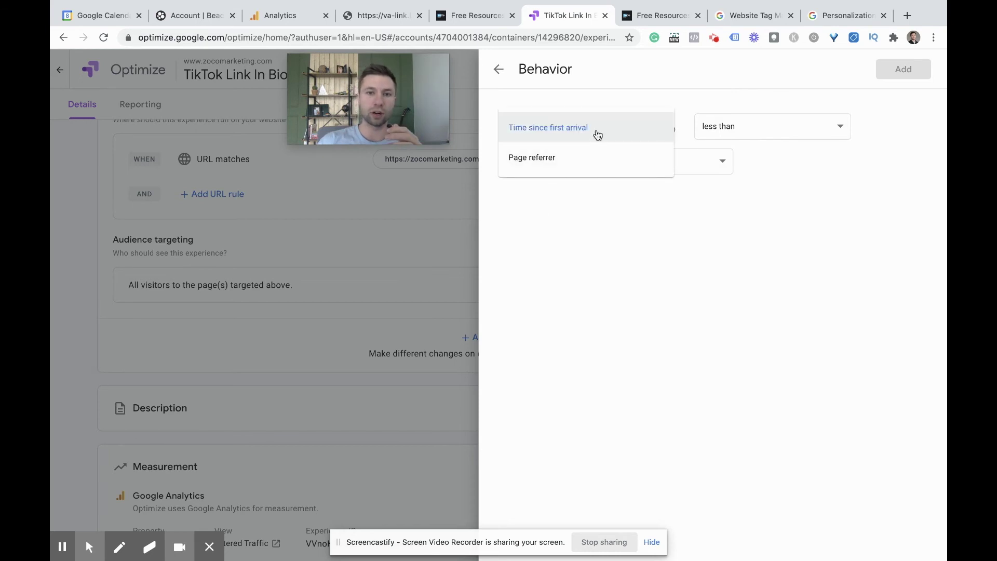
left_click(656, 232)
left_click(537, 164)
left_click(499, 69)
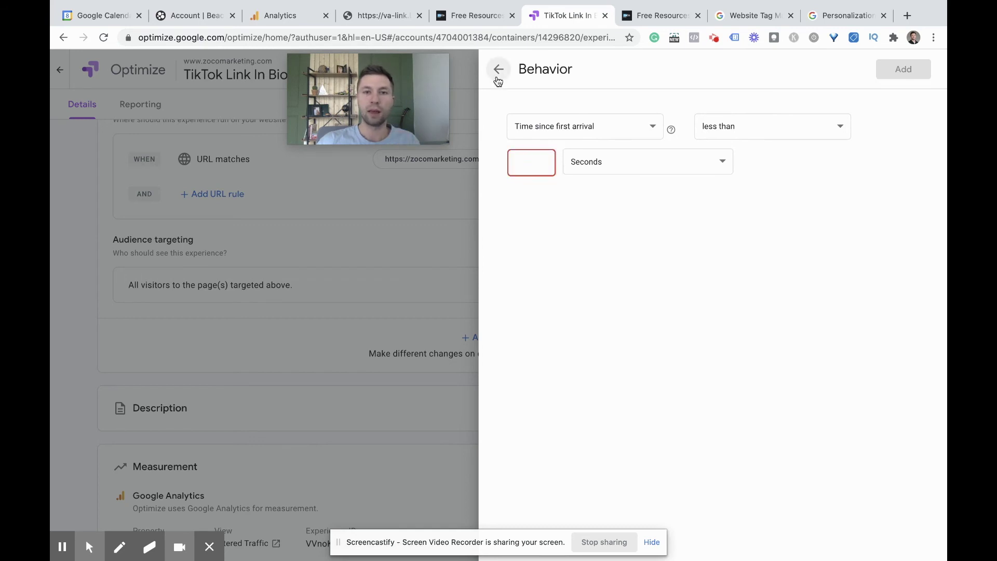
Examine the Geography and Technology rules' targeting options, including the browser values, and return to the rule types.
left_click(618, 279)
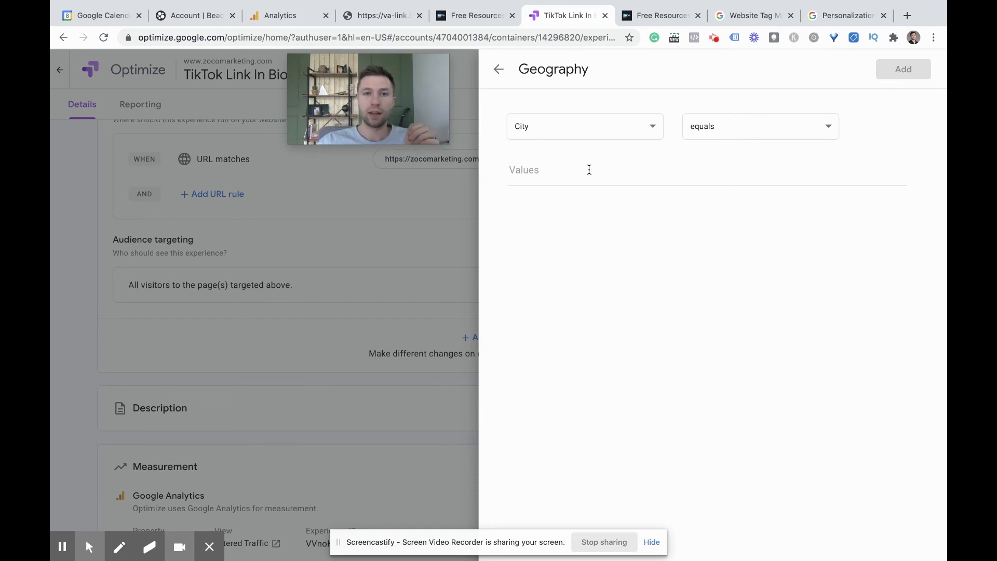
left_click(498, 70)
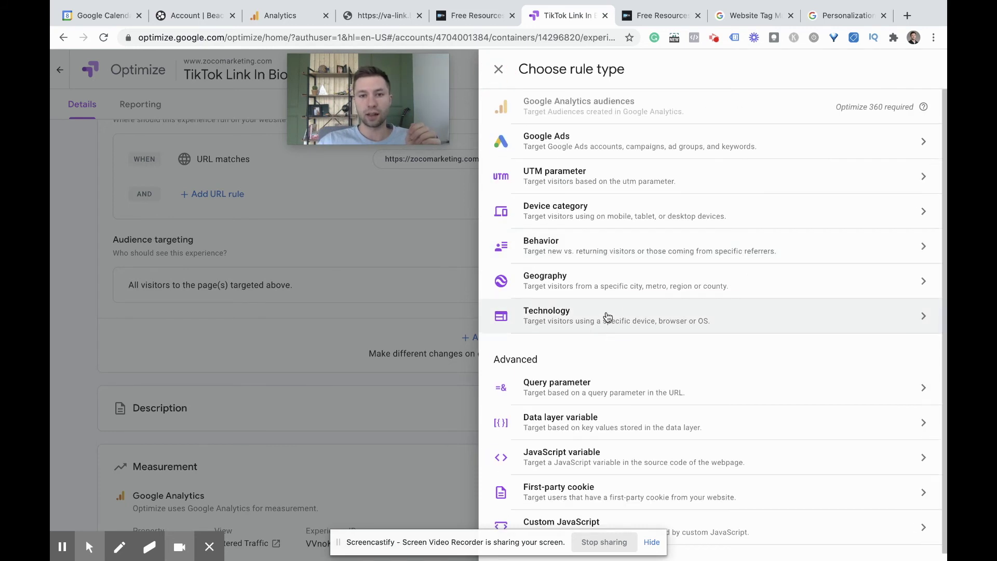
left_click(605, 316)
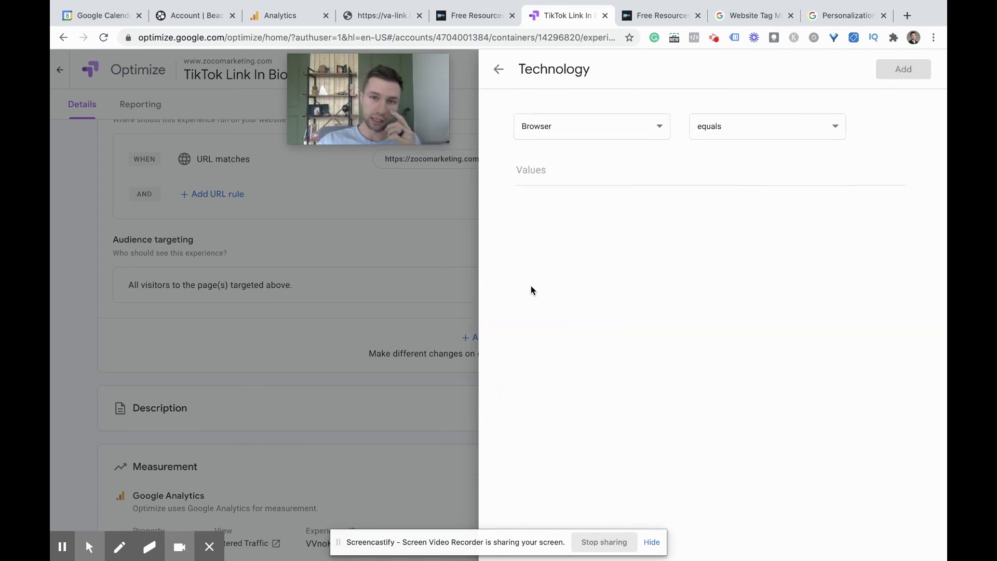
left_click(618, 128)
left_click(709, 161)
left_click(658, 170)
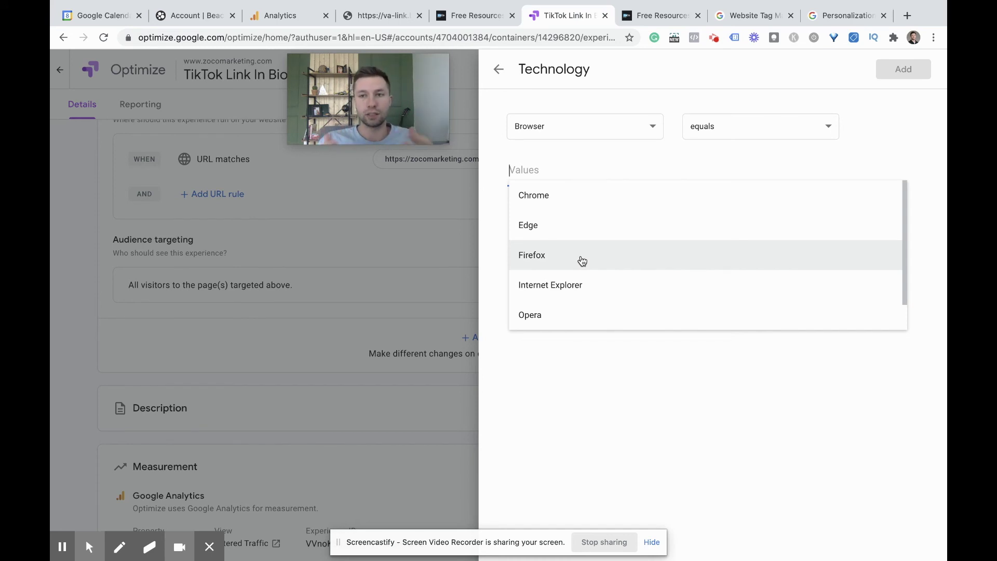
left_click(499, 69)
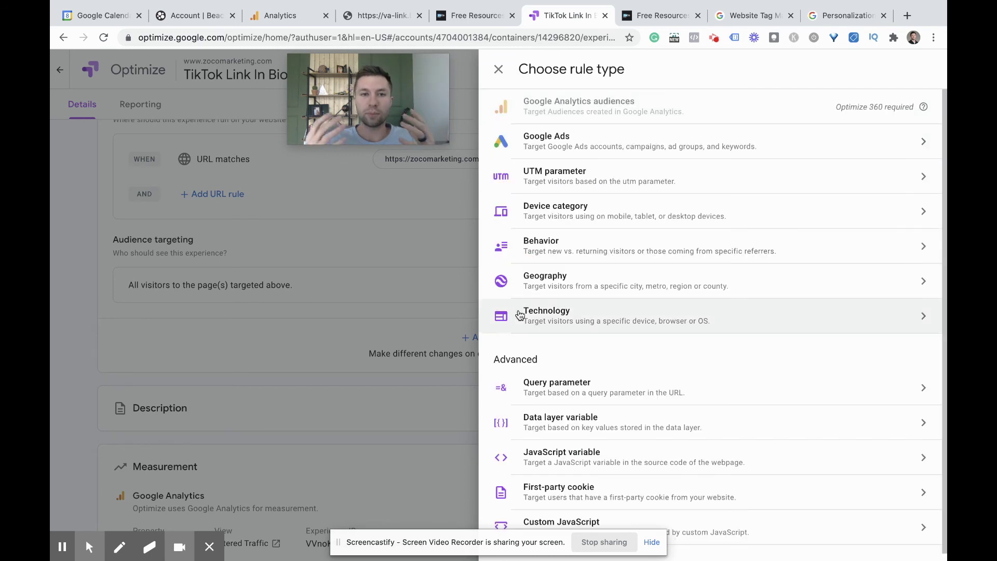
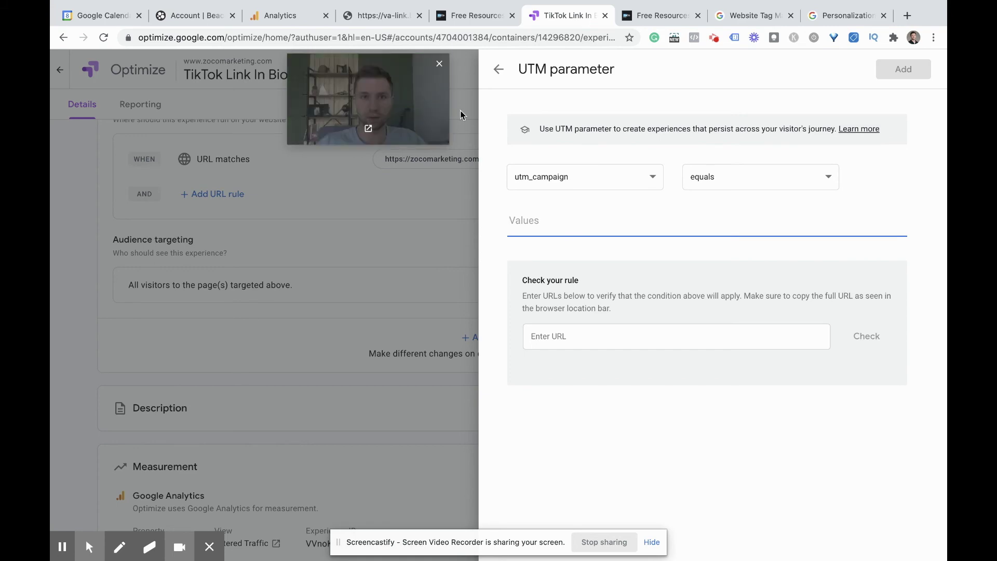
Add a UTM parameter audience rule where utm_campaign equals tiktokbio.
type("tiktokbio")
left_click(904, 70)
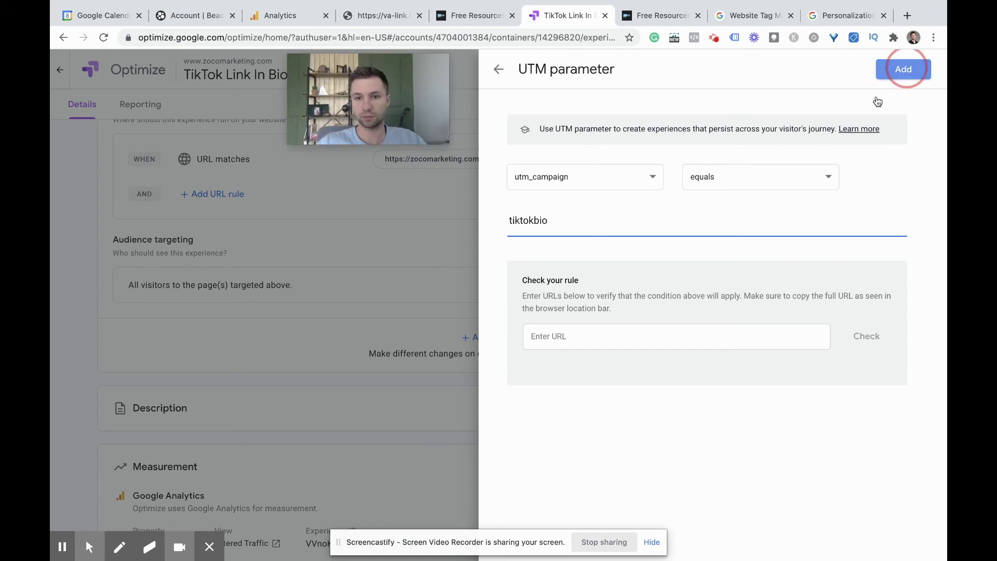
Confirm the experience's Google Analytics link with the Filtered Traffic view and Measure this enabled.
scroll(506, 319, "down", 5)
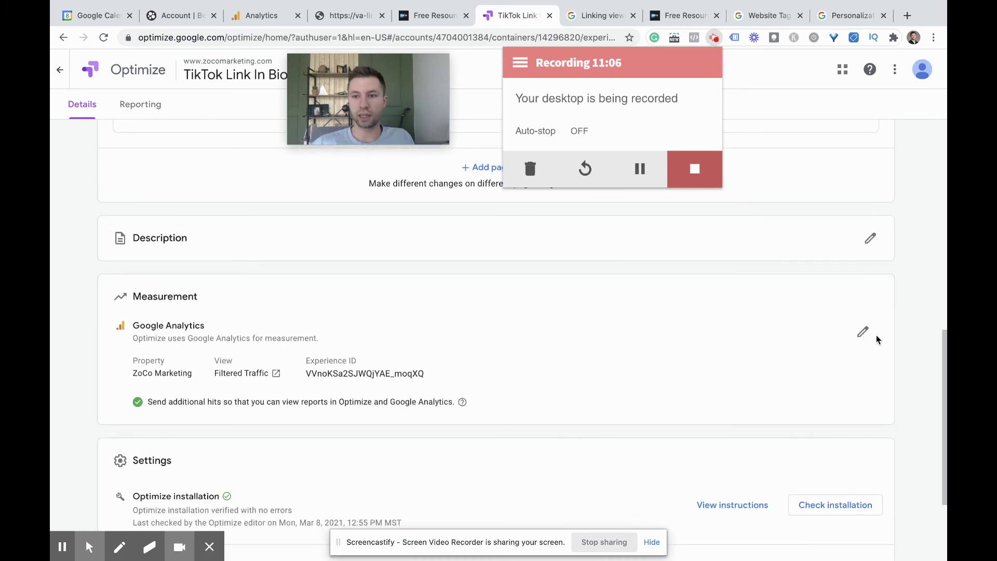
left_click(863, 332)
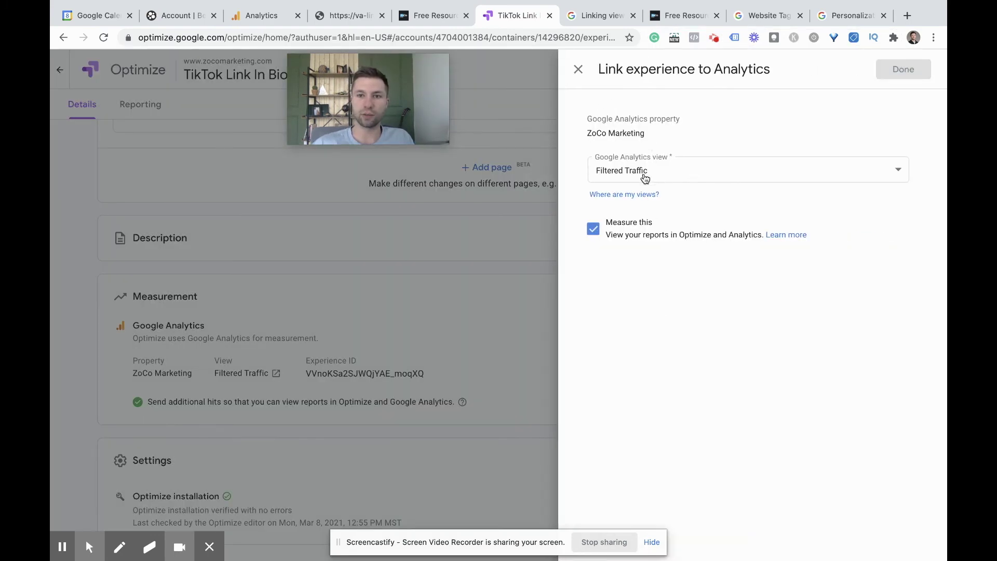
double_click(593, 234)
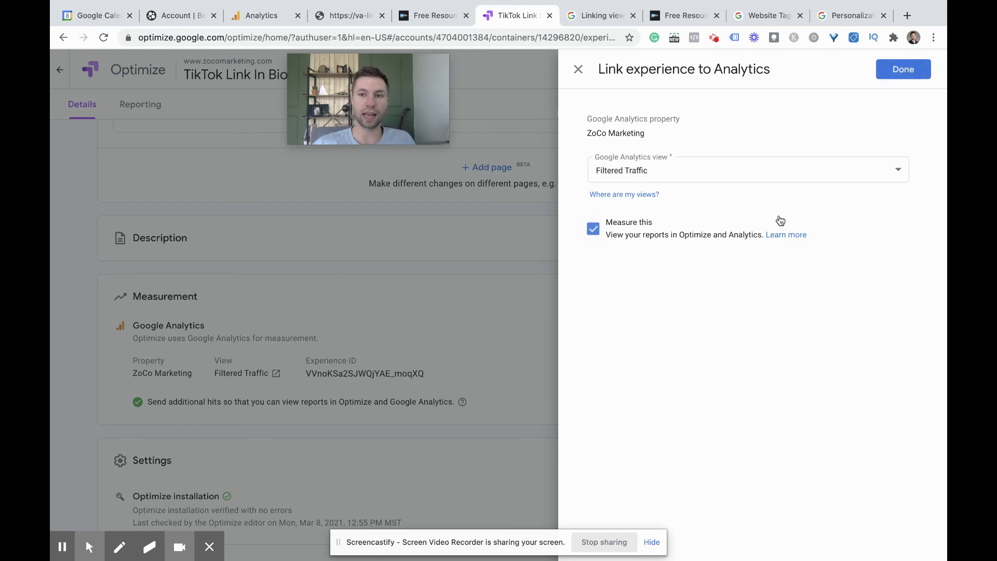
left_click(903, 69)
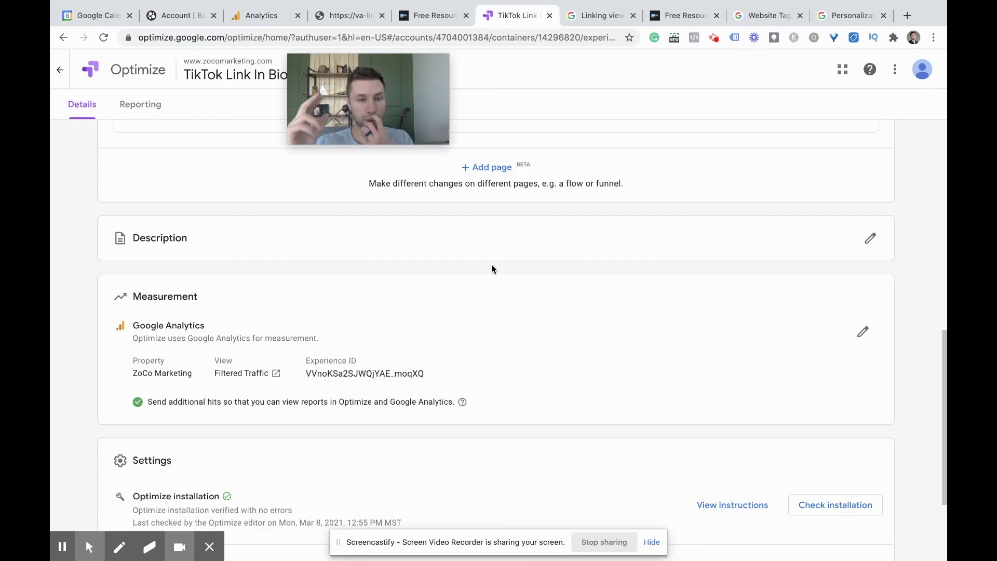
Run the Optimize installation check for the Free Resources page from the experience's settings.
scroll(486, 330, "down", 1)
scroll(485, 330, "down", 4)
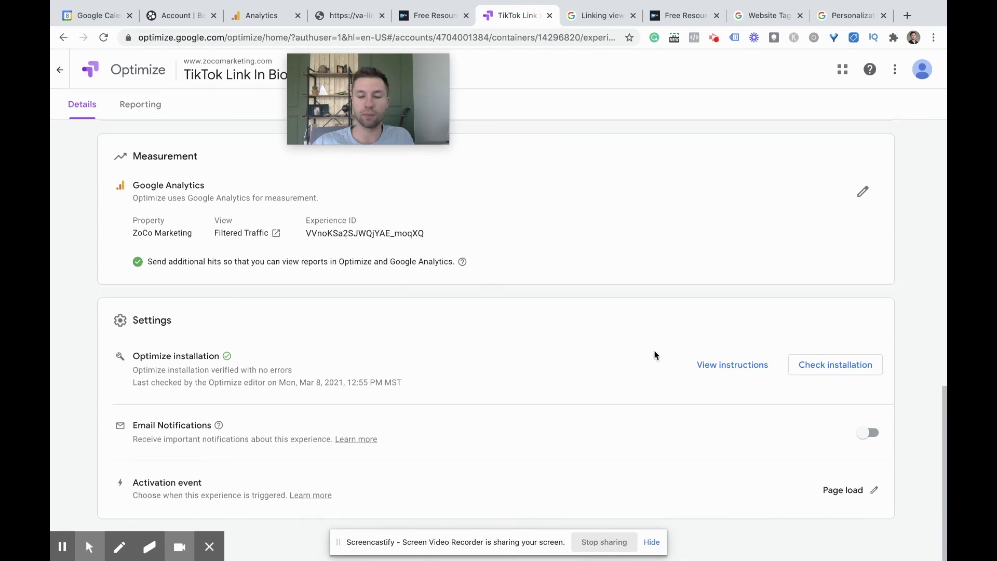
left_click(826, 364)
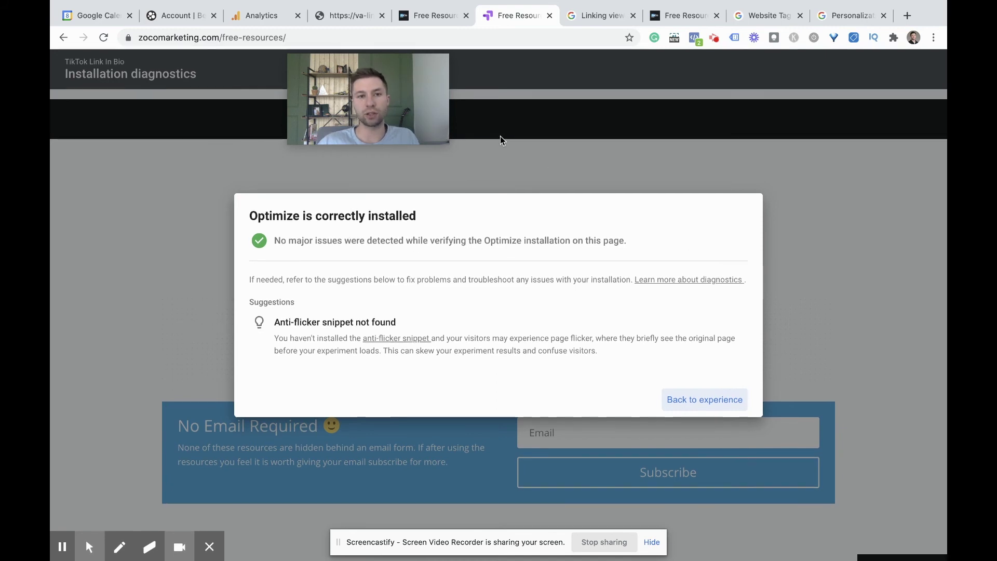
Return from the installation check to the TikTok Link In Bio experience and start the personalization with email notifications enabled.
left_click(687, 399)
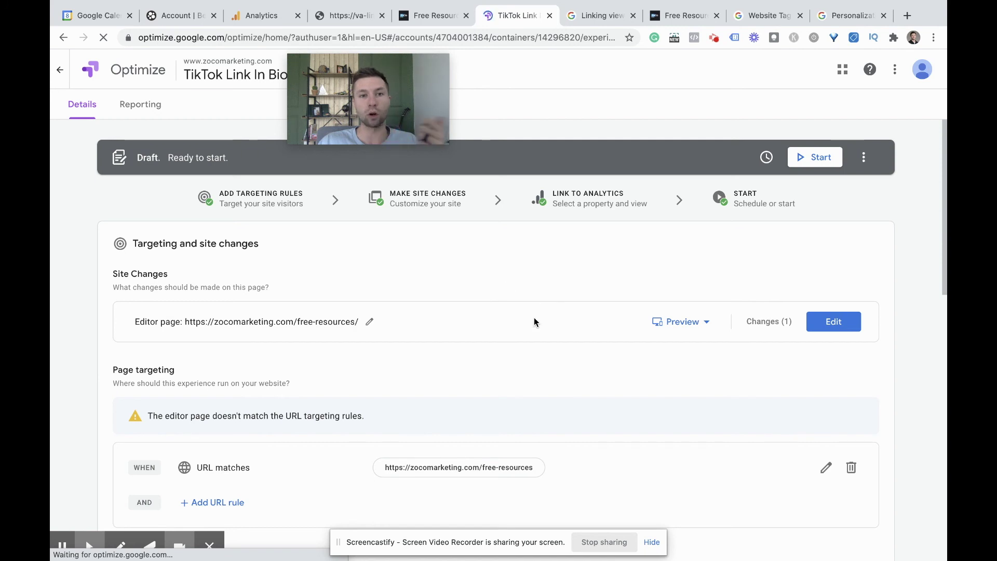
scroll(547, 356, "down", 3)
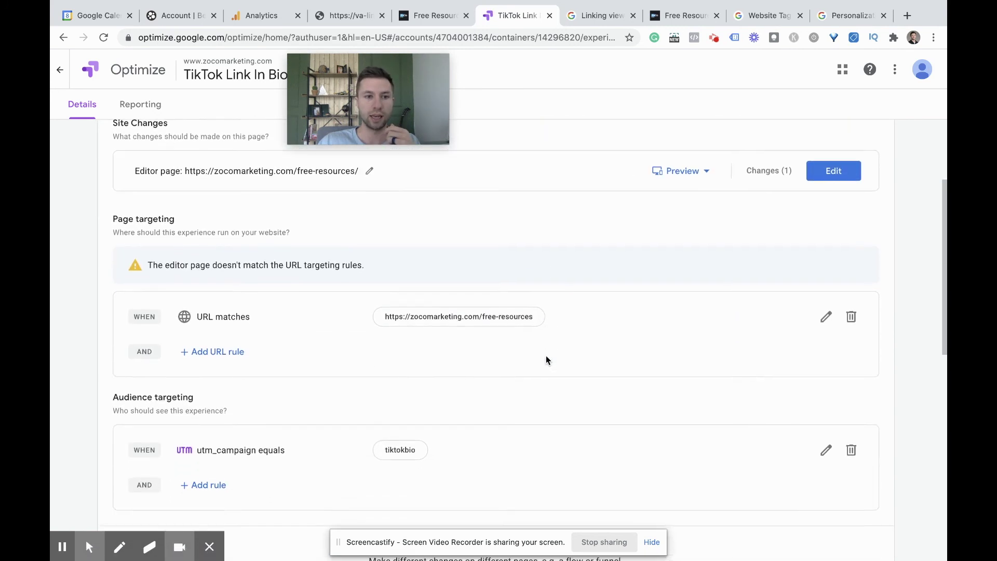
scroll(547, 359, "down", 10)
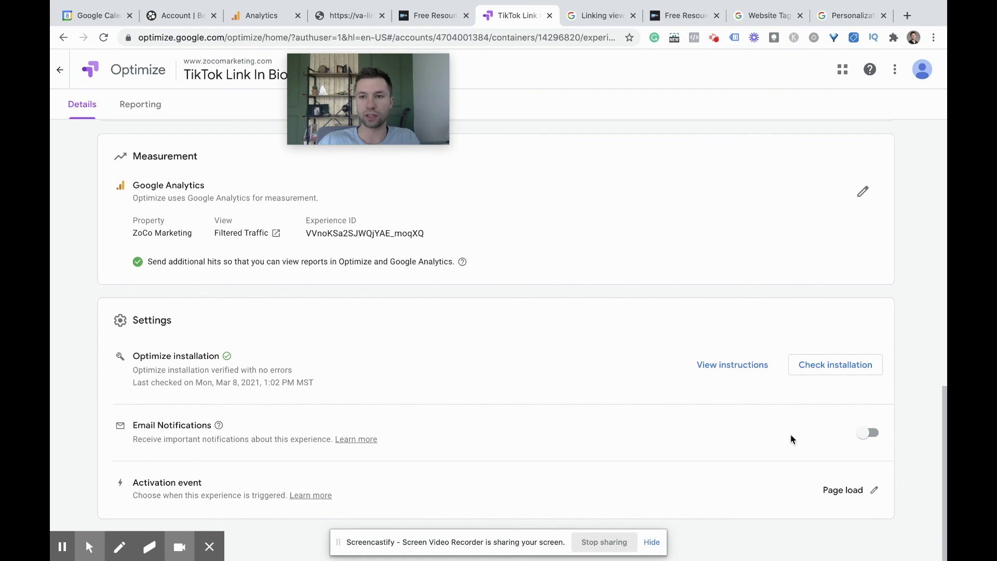
scroll(774, 400, "up", 13)
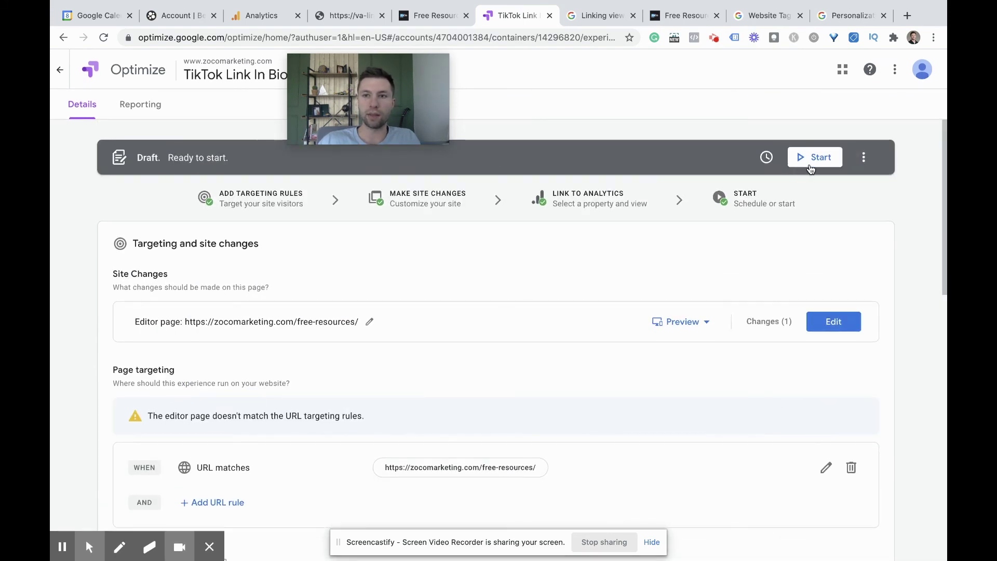
left_click(811, 165)
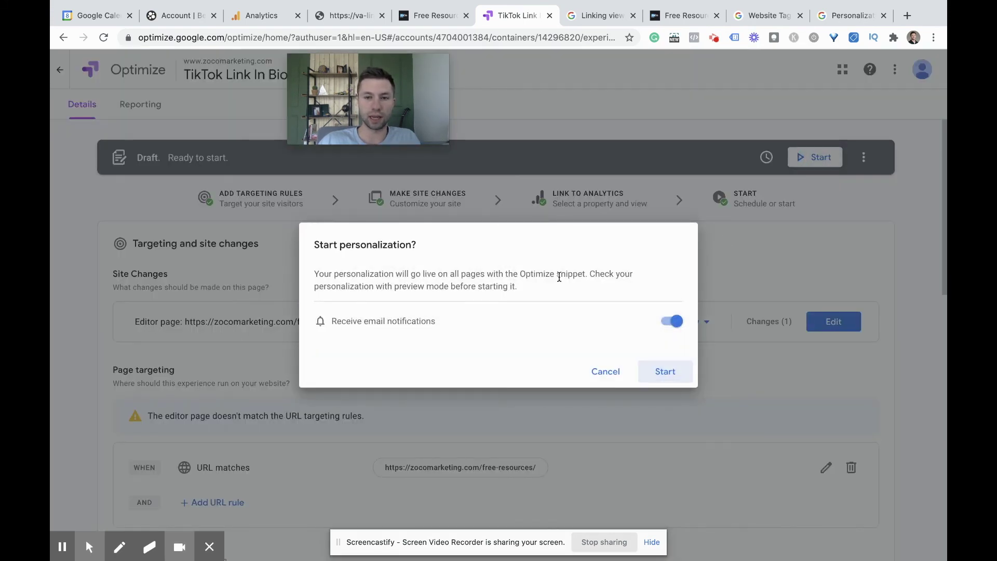
left_click(665, 372)
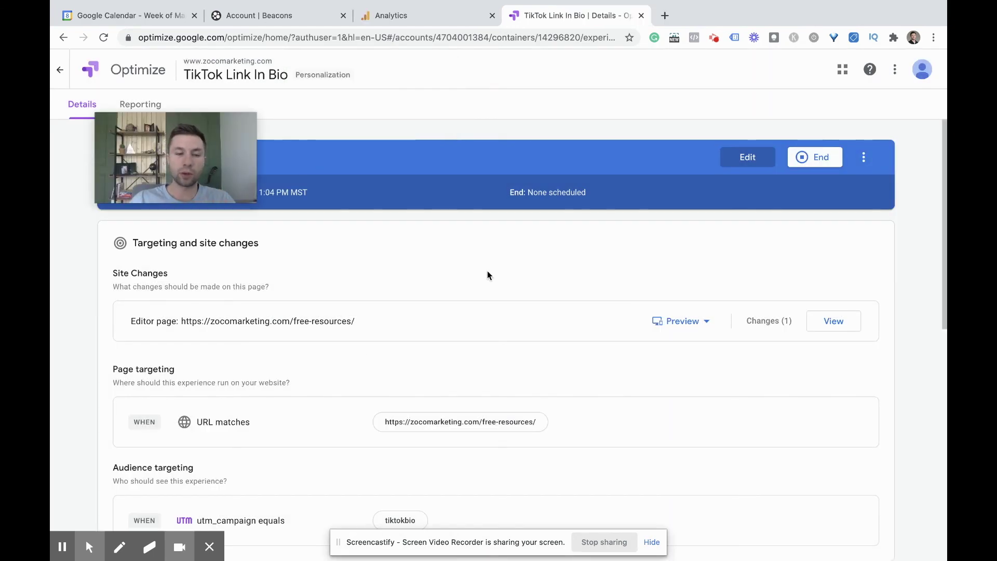
left_click(664, 16)
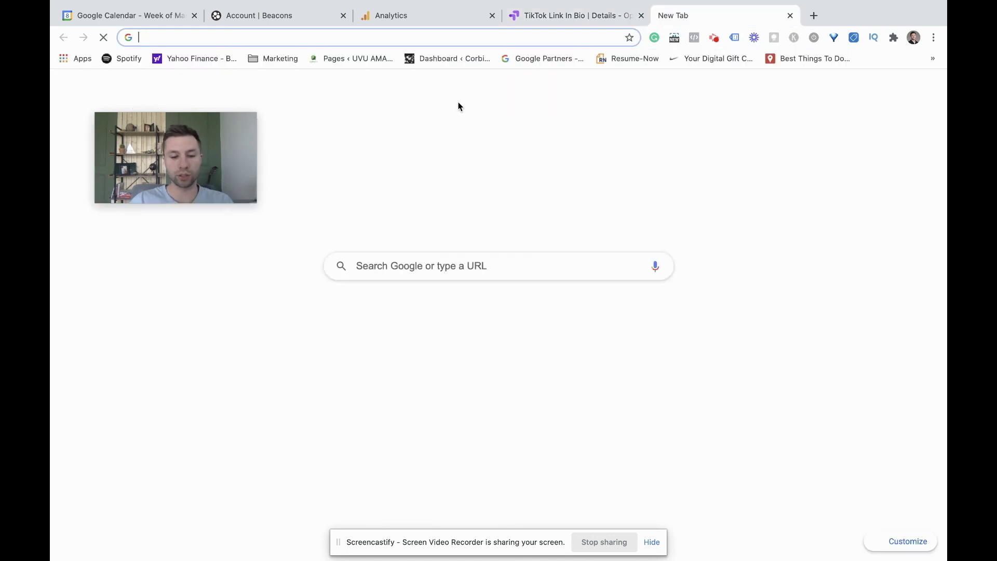
type("https://zocomarketing.com/free-resources/?utm_source=tiktok&utm_medium=biolink&utm_campaign=tiktokbio")
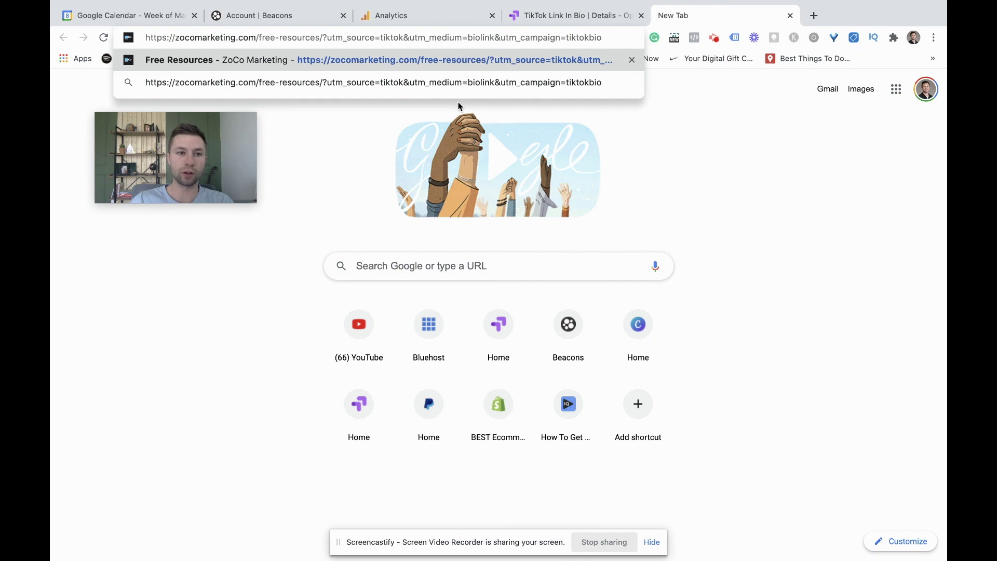
key("Return")
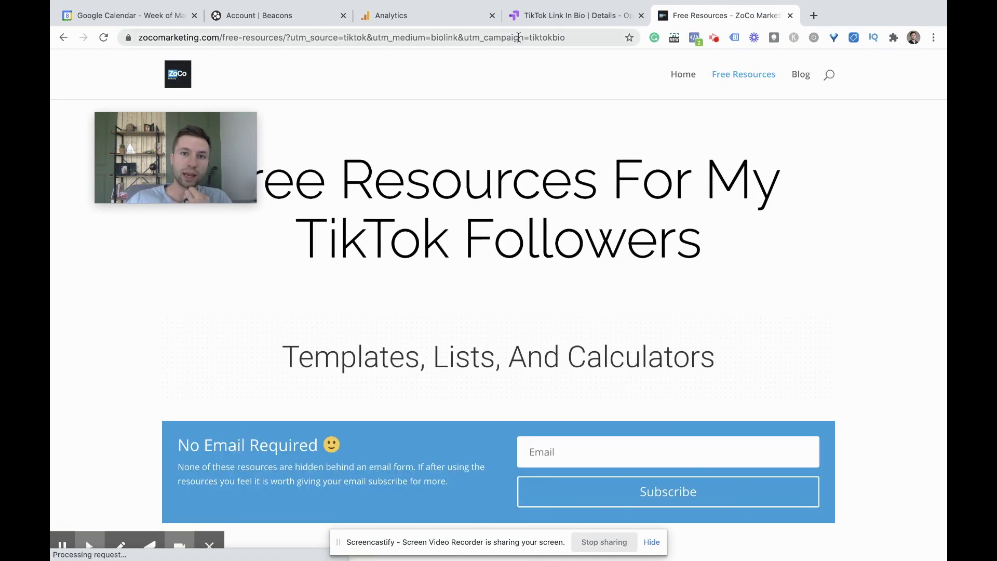
left_click_drag(208, 150, 179, 123)
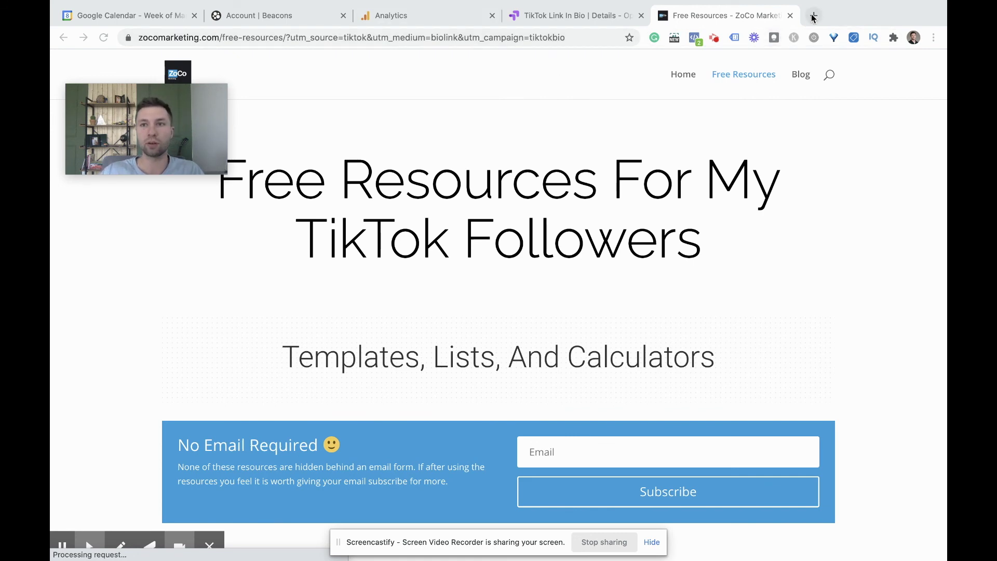
left_click(286, 36)
left_click(286, 36)
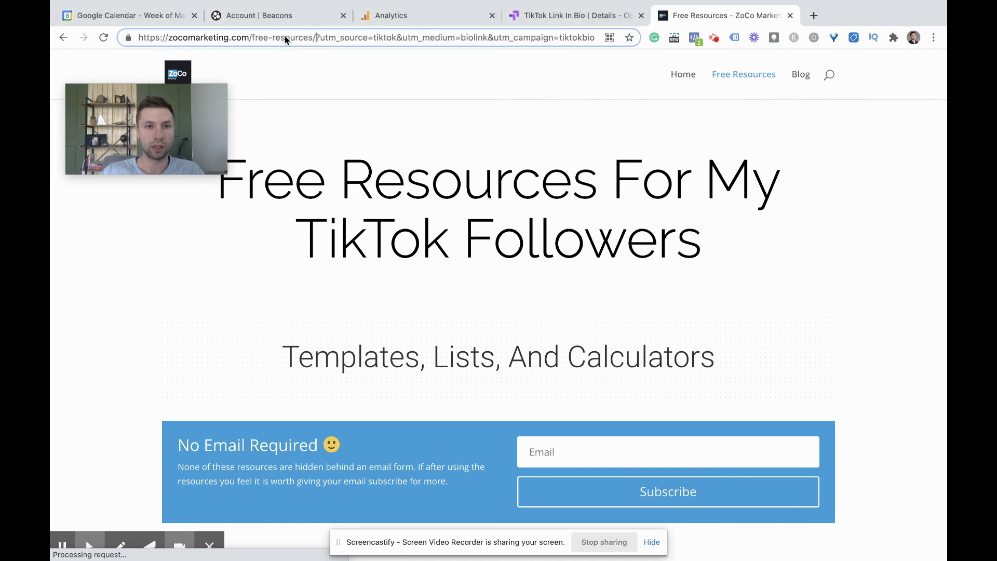
left_click_drag(314, 37, 139, 38)
key("ctrl+c")
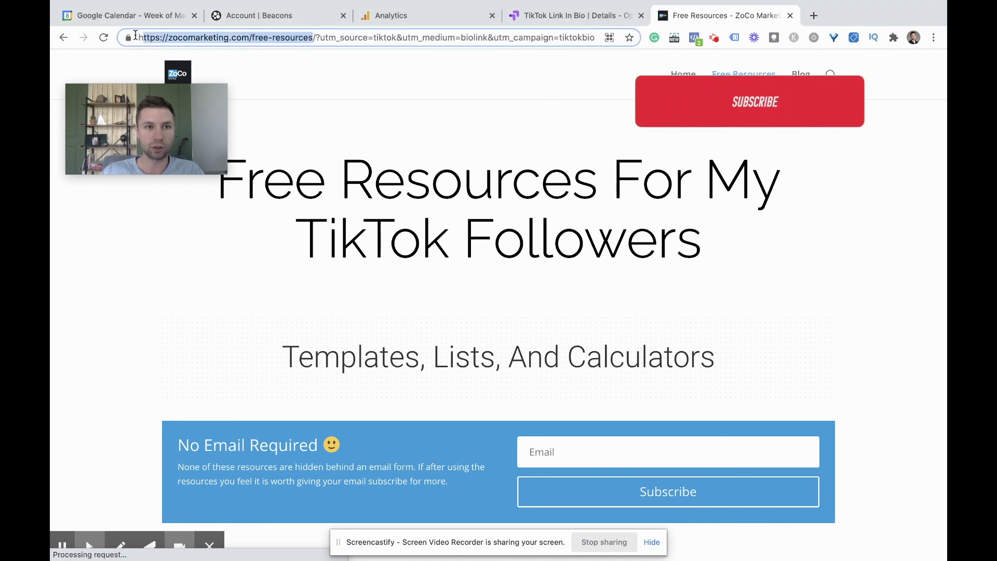
left_click(814, 15)
key("ctrl+v")
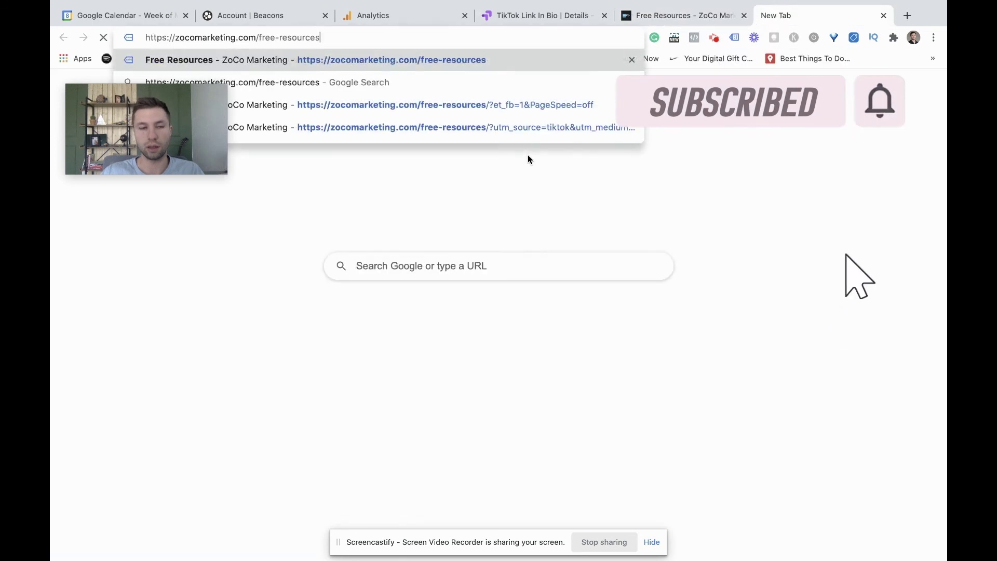
key("Return")
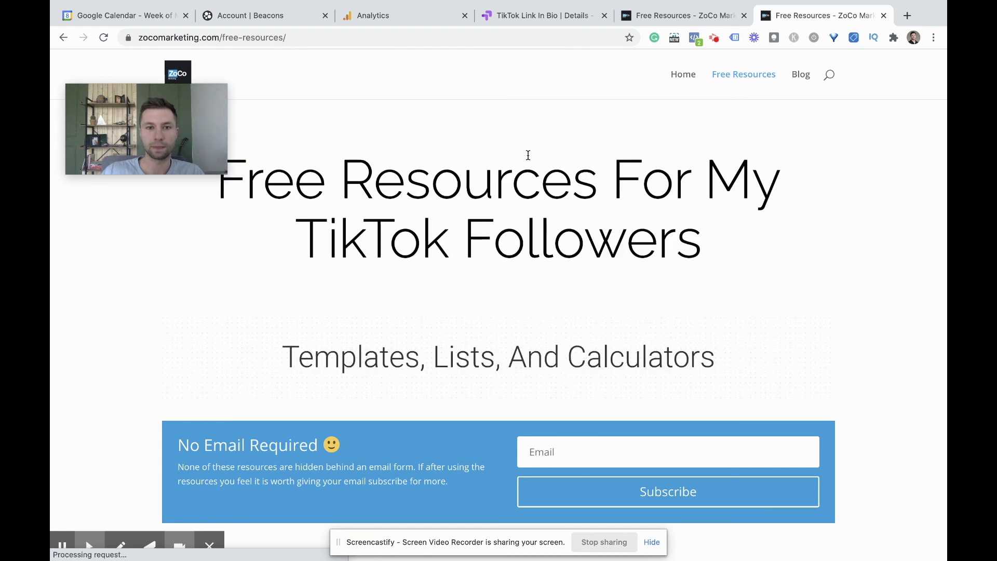
Load the Free Resources address without UTM parameters in a new incognito window to check the heading for other visitors.
key("super+shift+n")
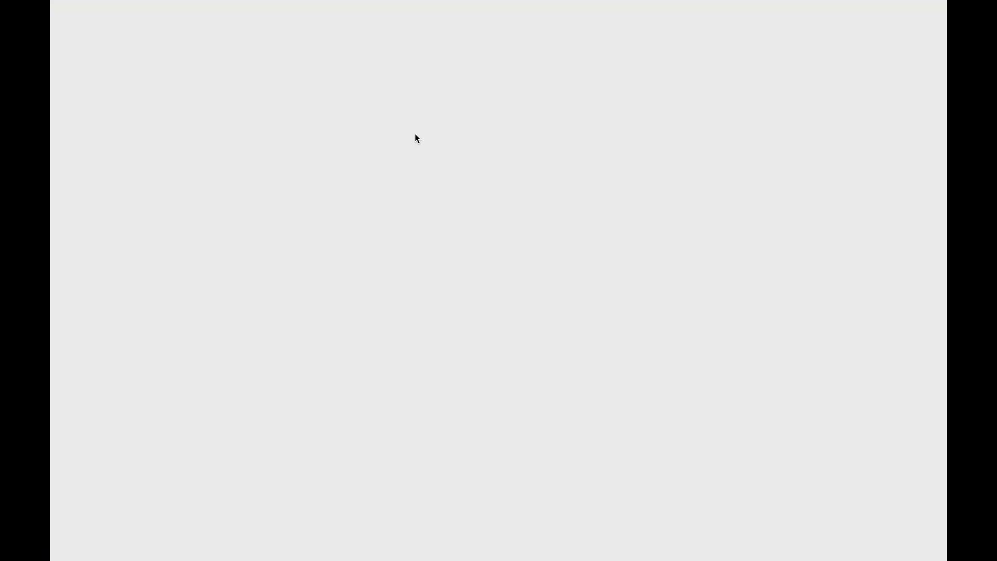
key("super+v")
key("Return")
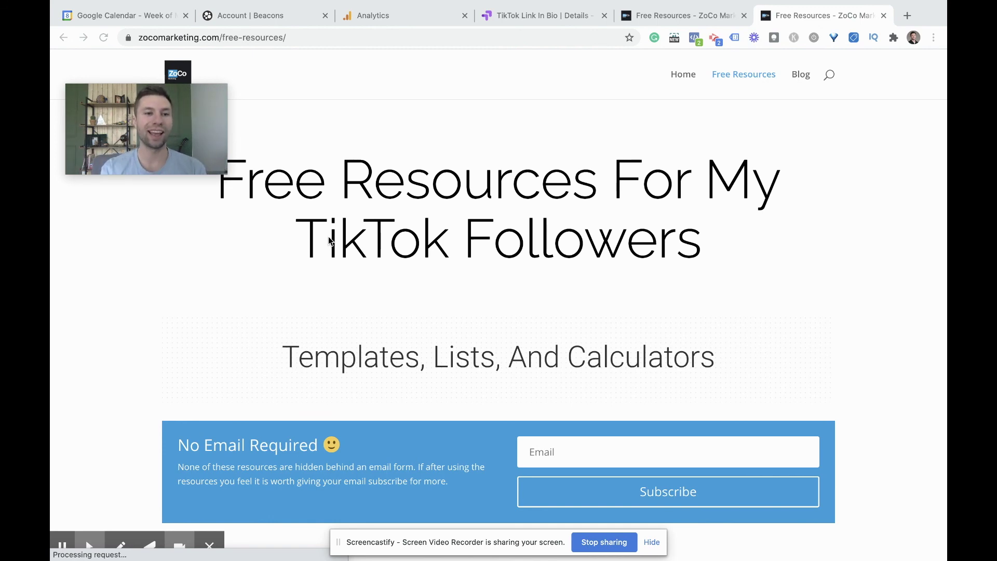
mouse_move(61, 546)
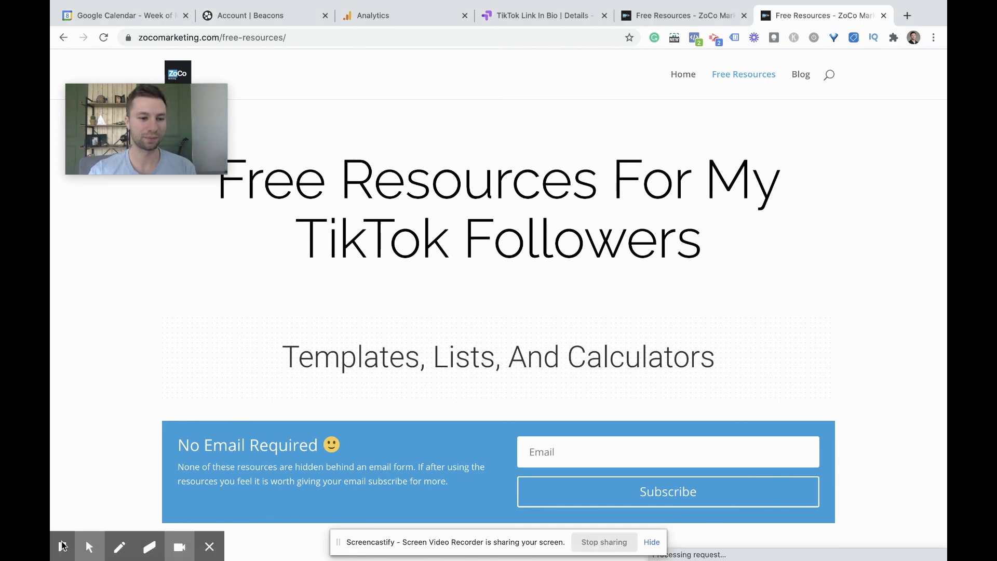